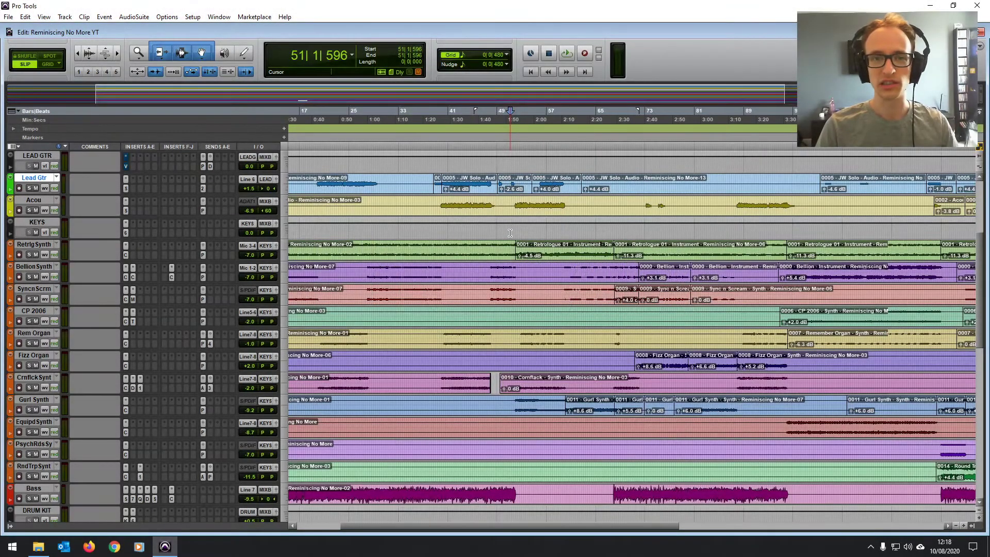
- Play the mix from bar 51, continue playback from around bar 106, and stop
key("space")
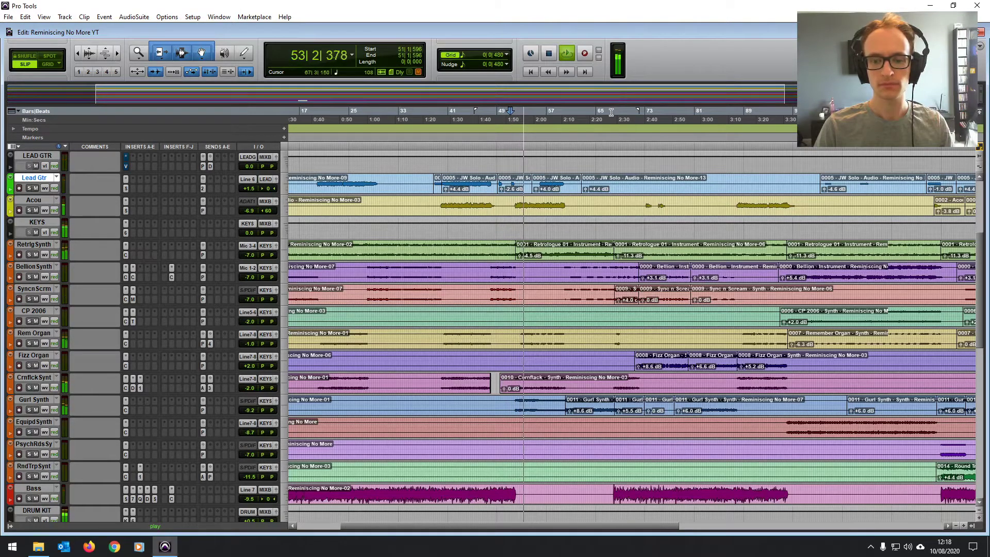
scroll(584, 226, "right", 10)
left_click(585, 227)
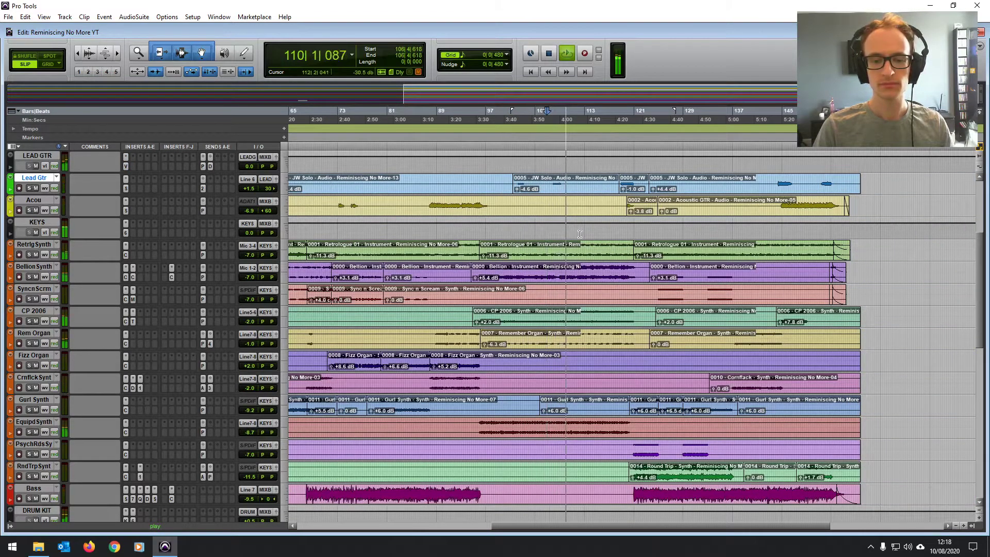
key("space")
scroll(579, 235, "left", 10)
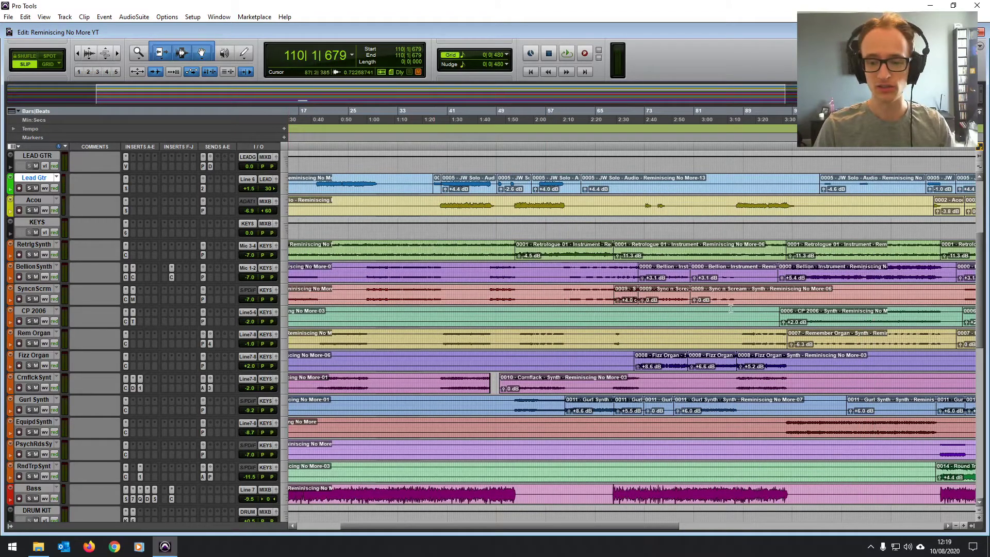
- Look over the guitar and keyboard tracks across the arrangement, and check the Mix window before returning to the Edit window
scroll(661, 321, "right", 3)
scroll(583, 320, "up", 6)
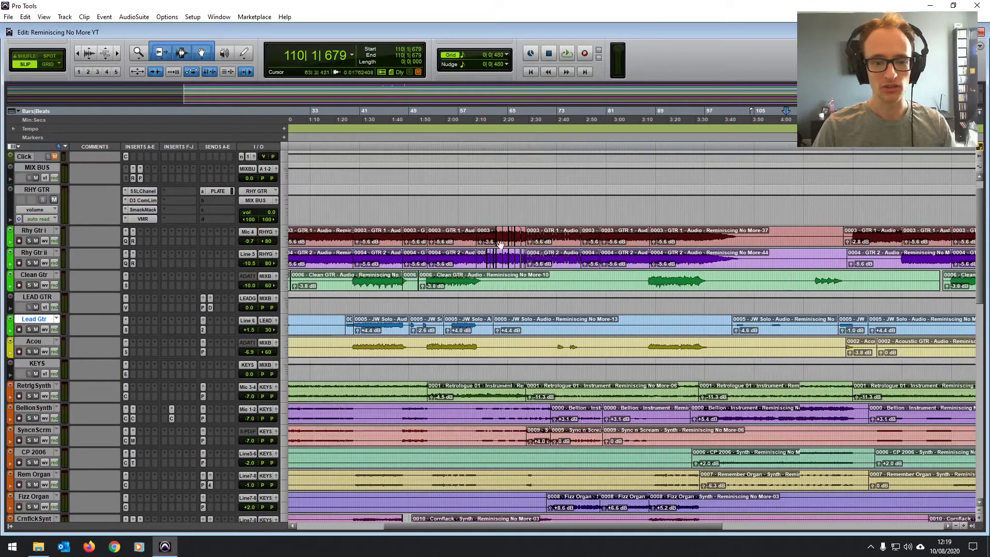
scroll(467, 337, "up", 1)
scroll(510, 335, "down", 6)
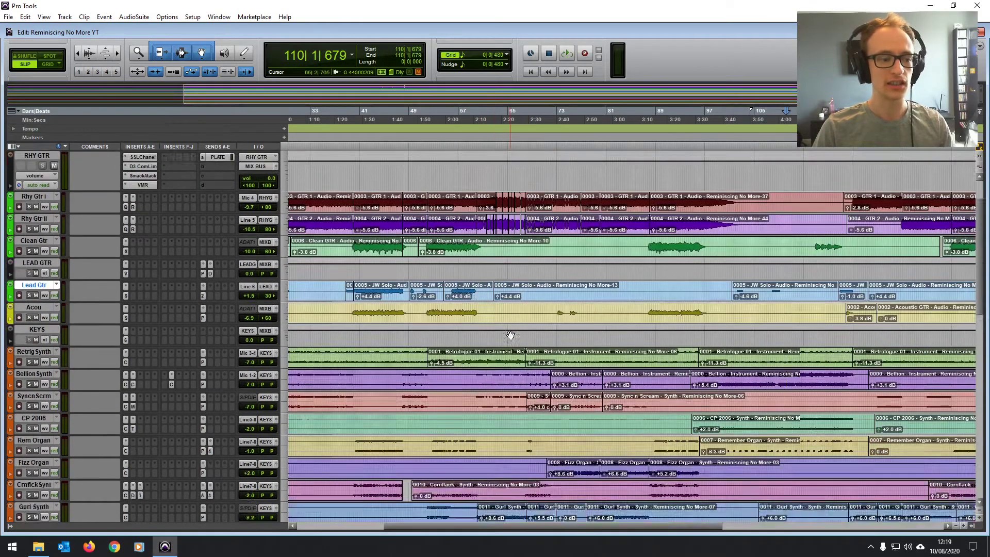
scroll(511, 335, "down", 2)
scroll(480, 305, "right", 1)
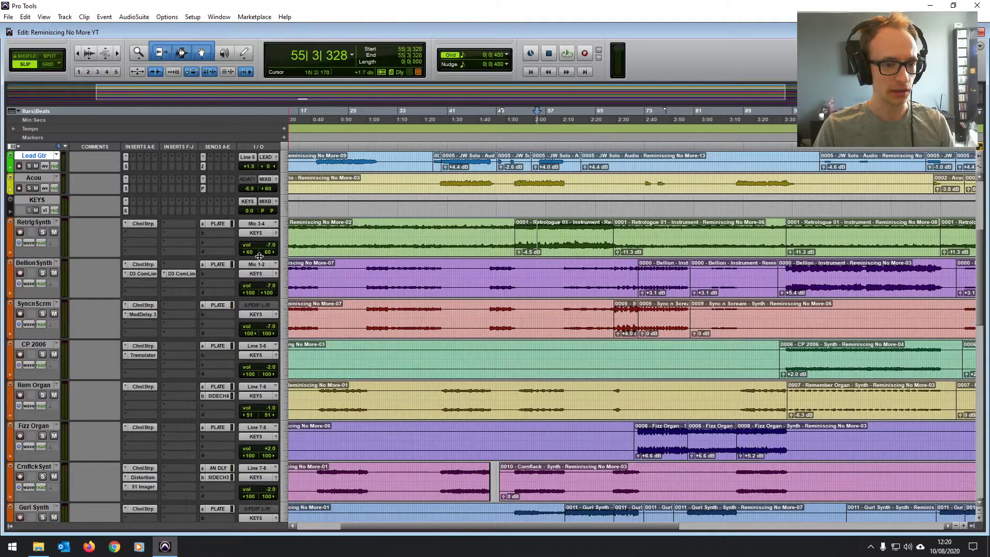
left_click(429, 229)
key("ctrl+equal")
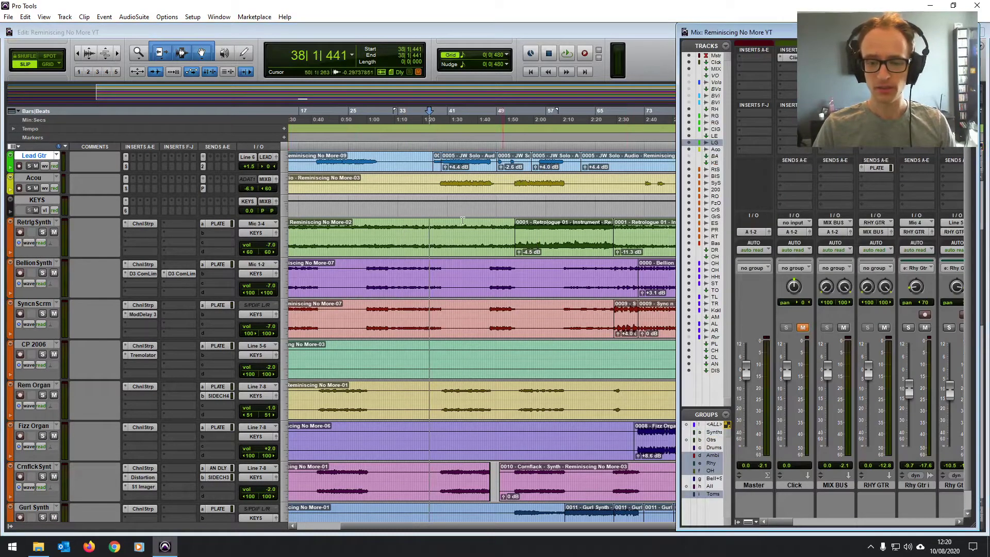
left_click(428, 206)
key("ctrl+equal")
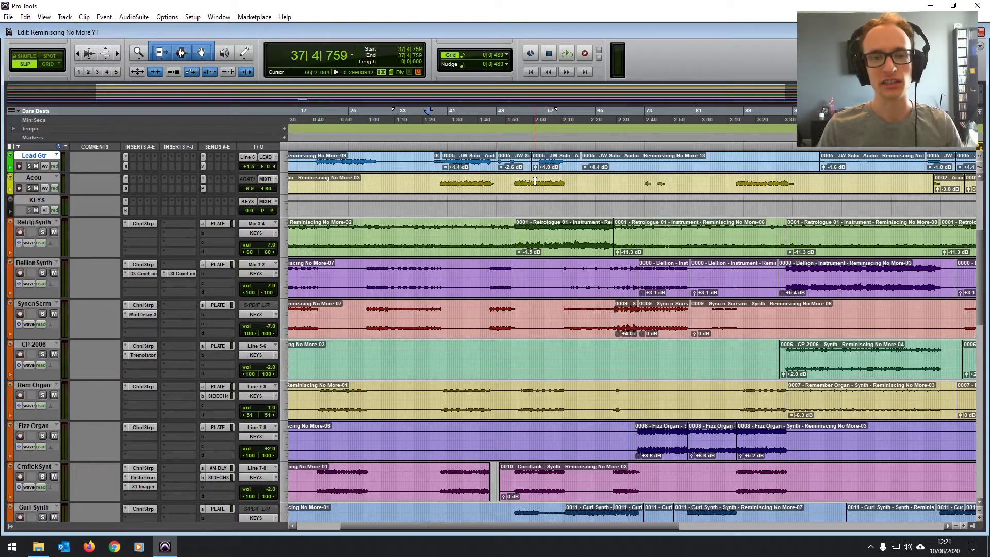
- Solo the RetrigSynth track, check its full name, and play it from about bar 32 with the whole song in view
key("ctrl+bracketleft")
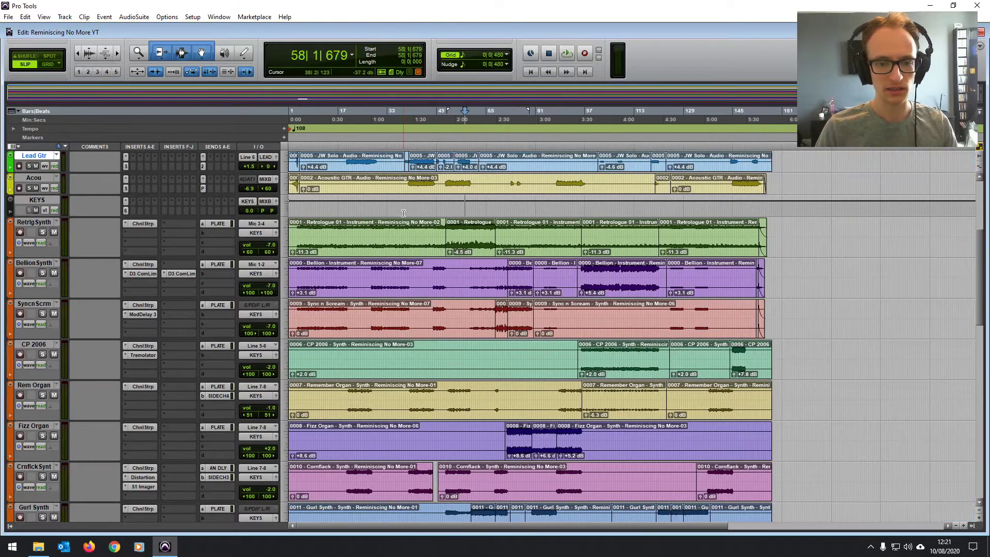
left_click(386, 230)
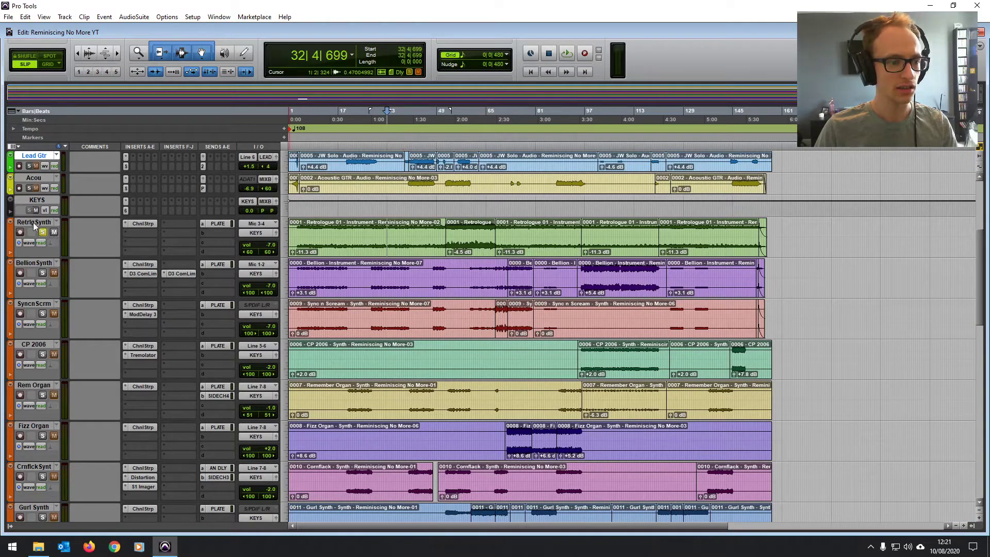
double_click(33, 221)
left_click(578, 137)
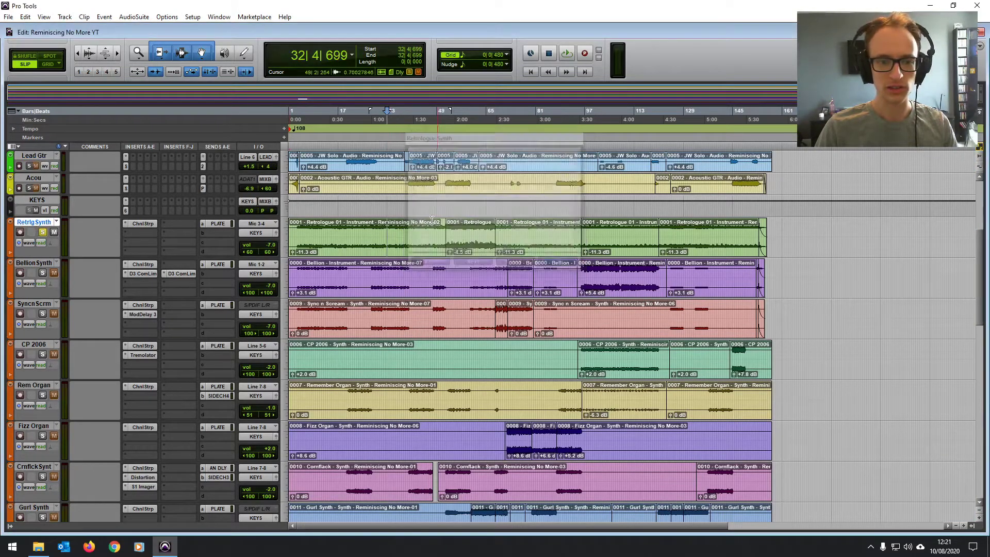
key("space")
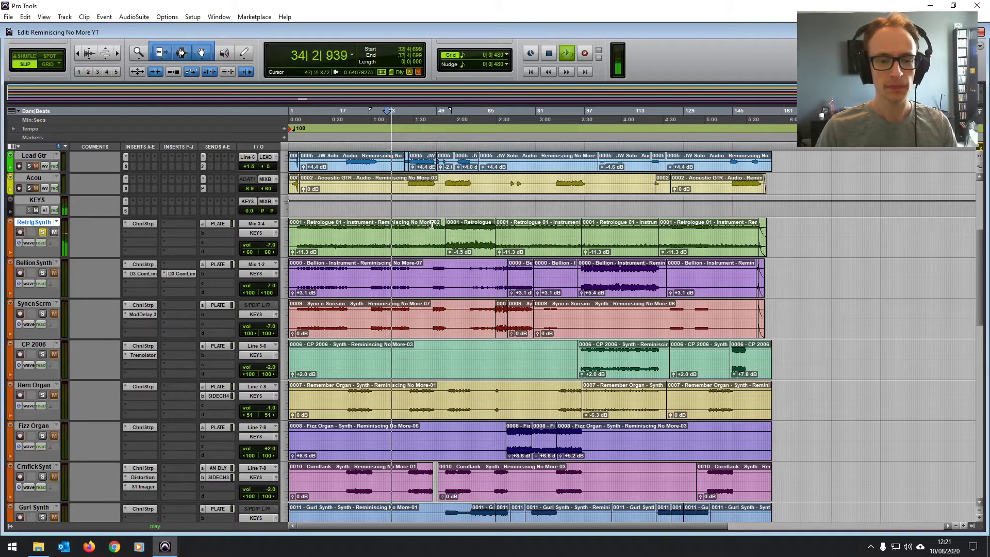
key("space")
- Solo Bellion Synth and SyncnScrm instead of RetrigSynth, and check the full name of the SyncnScrm track
scroll(388, 219, "down", 1)
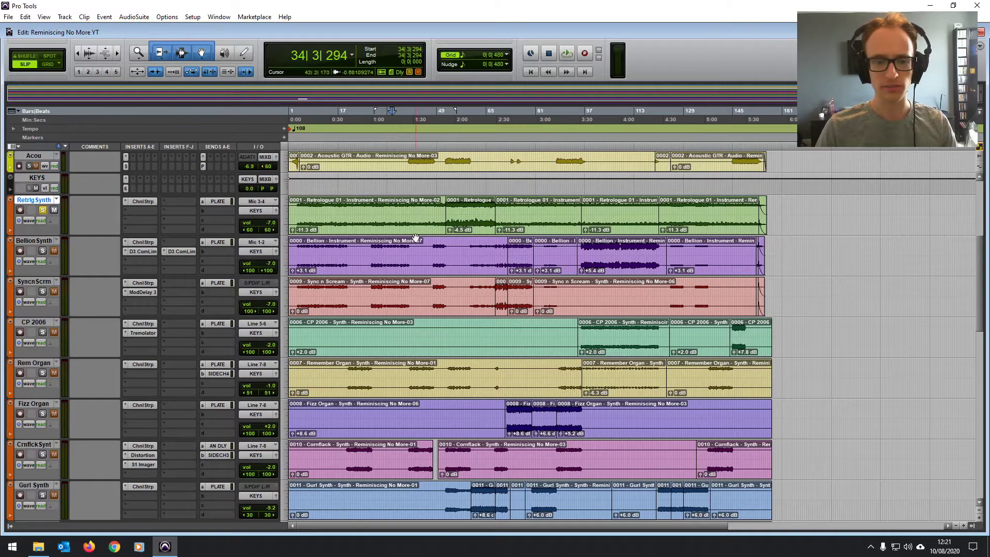
scroll(392, 232, "down", 8)
scroll(406, 275, "up", 8)
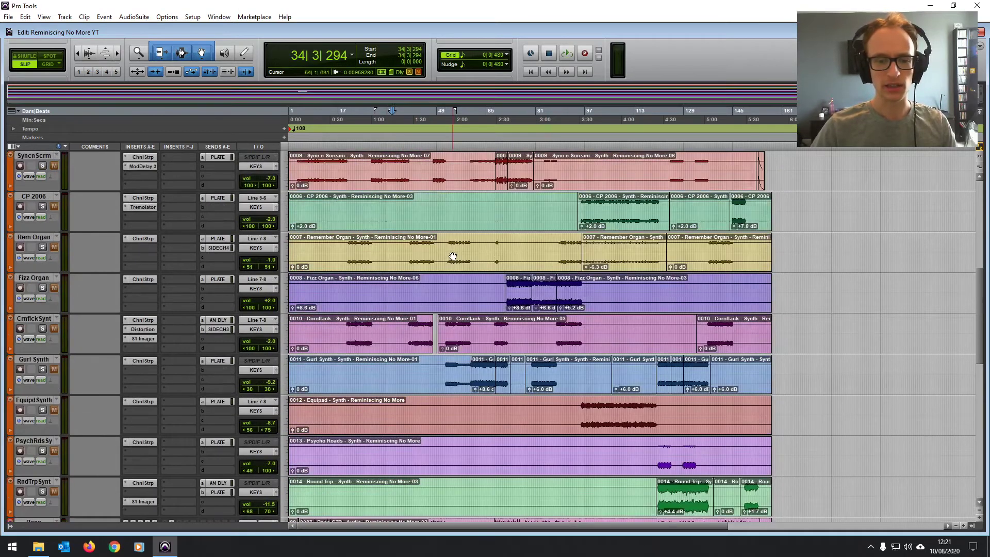
left_click(395, 232)
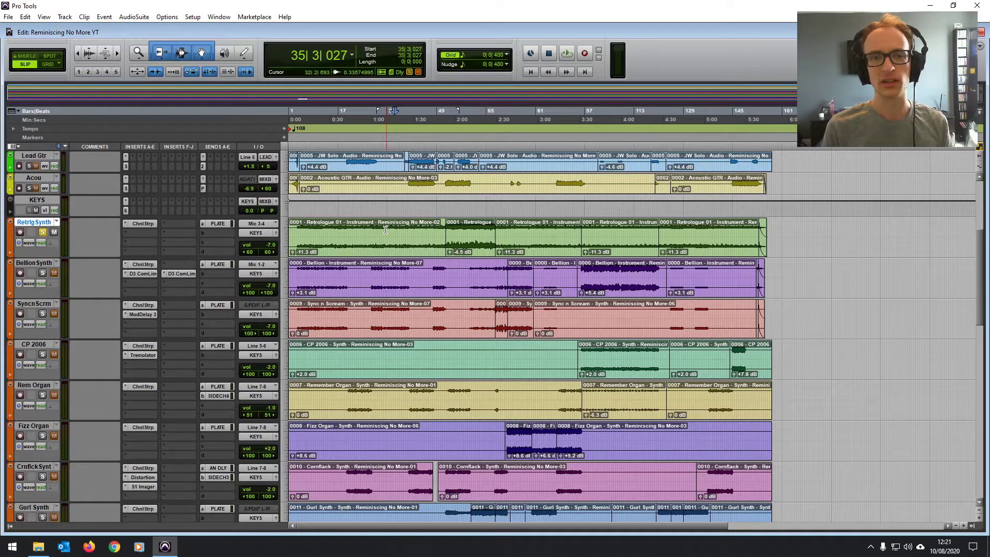
left_click(379, 230)
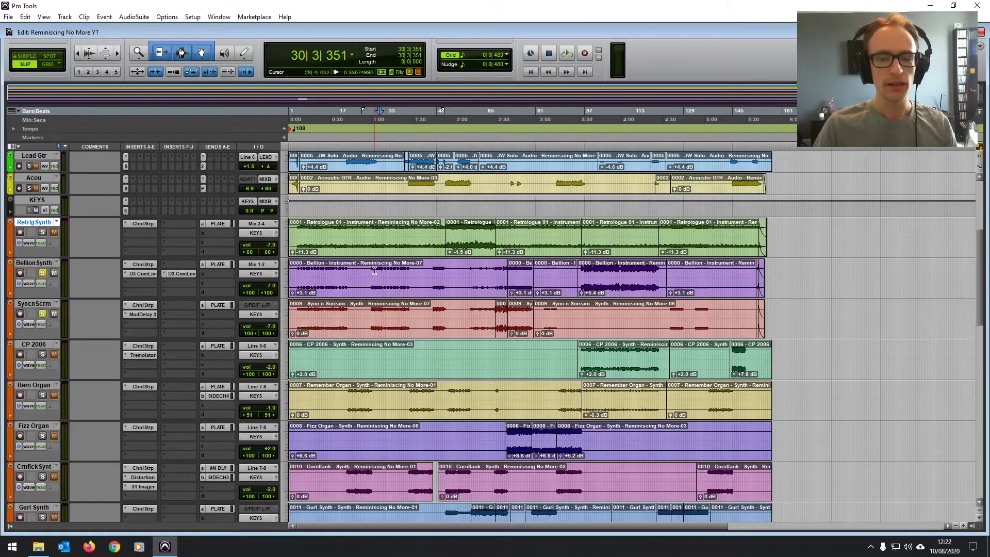
double_click(35, 304)
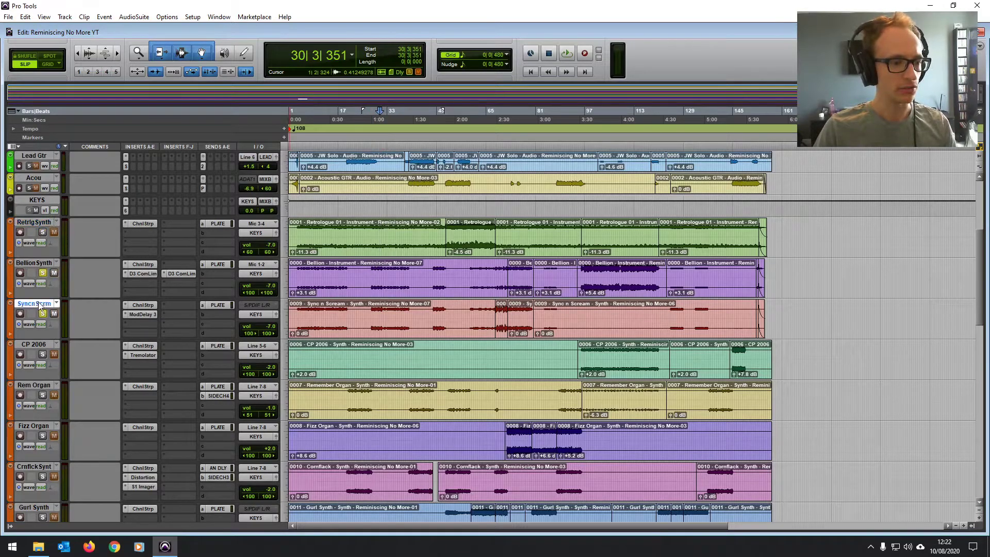
left_click(583, 136)
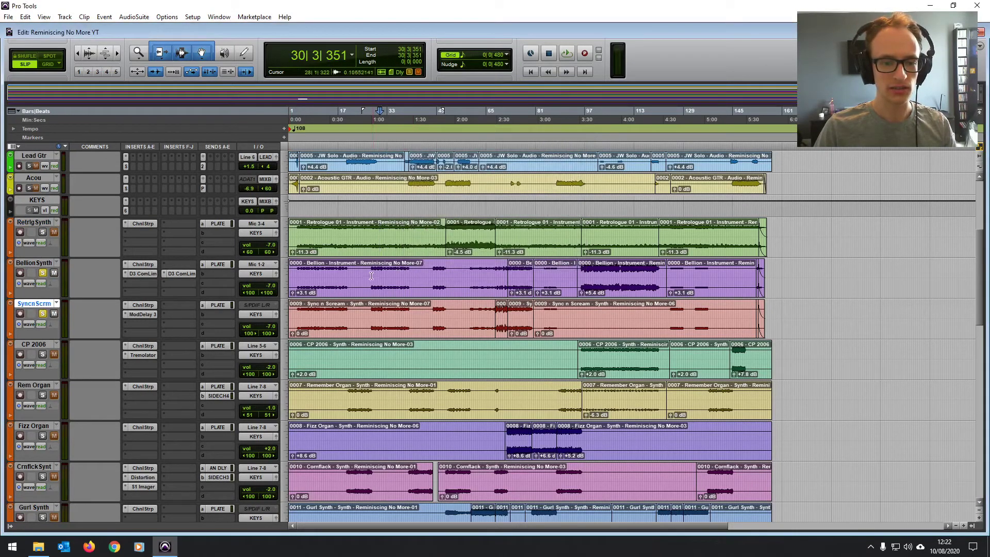
- Play the intro from bar 4 with Bellion Synth alone, add SyncnScrm, and leave only SyncnScrm soloed before stopping
left_click(372, 273)
left_click(298, 272)
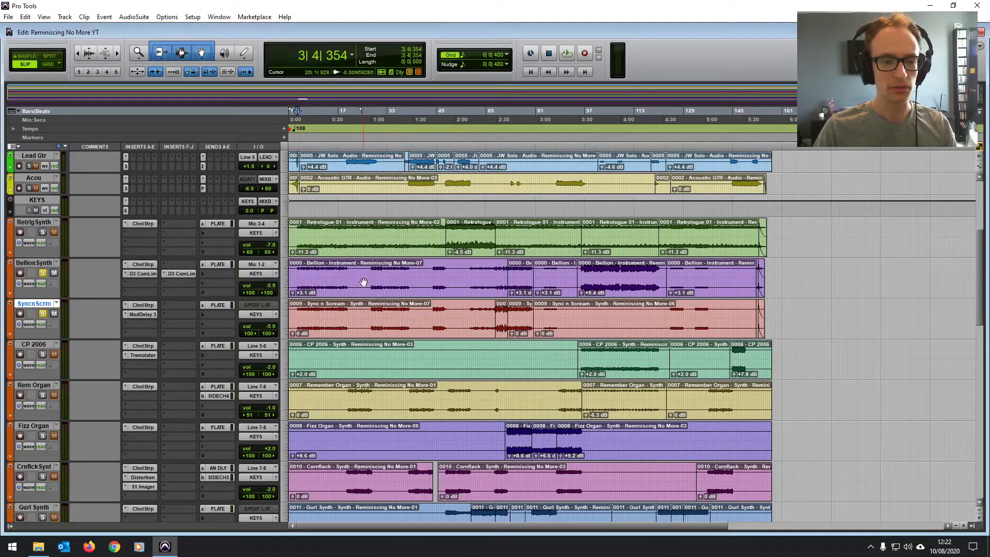
key("ctrl+bracketright")
key("ctrl+bracketright")
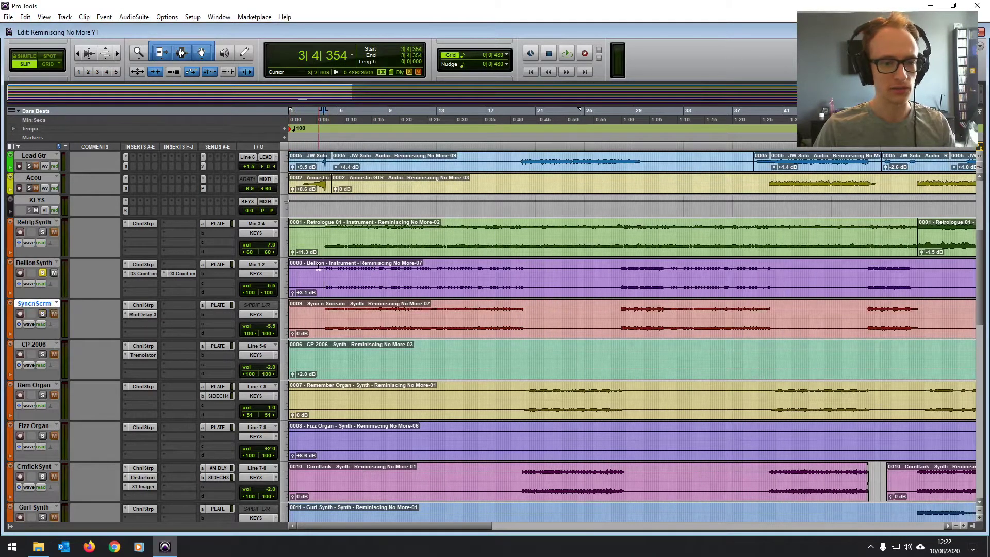
key("space")
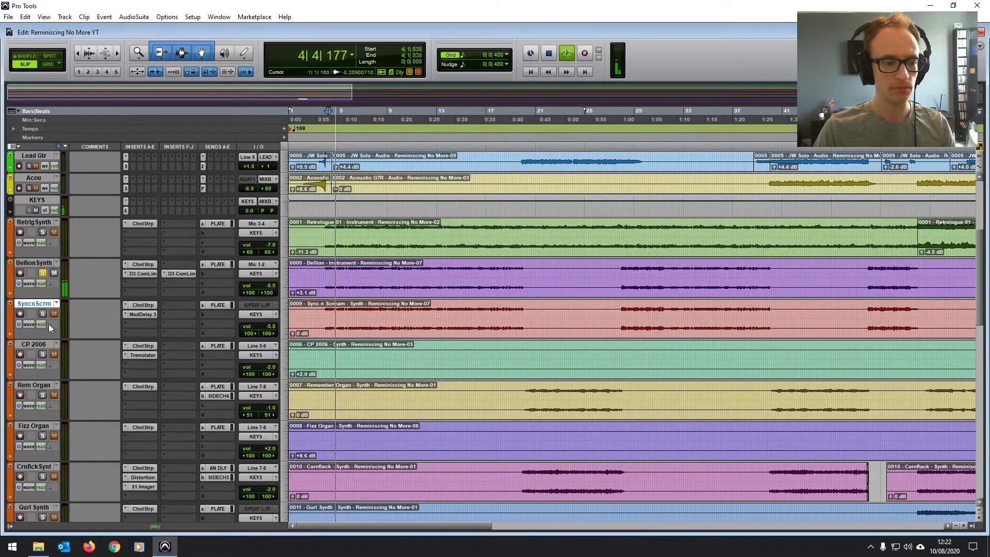
left_click(42, 314)
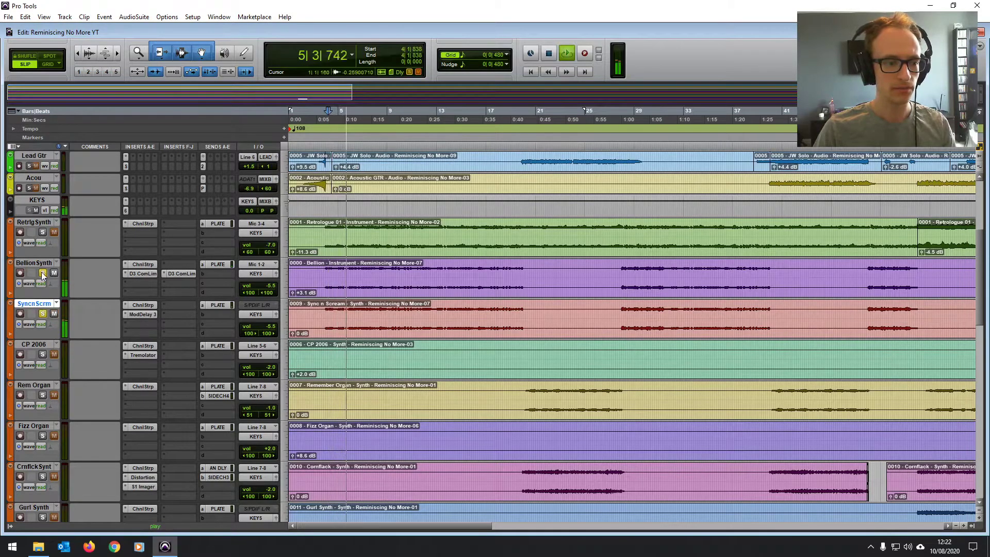
key("r")
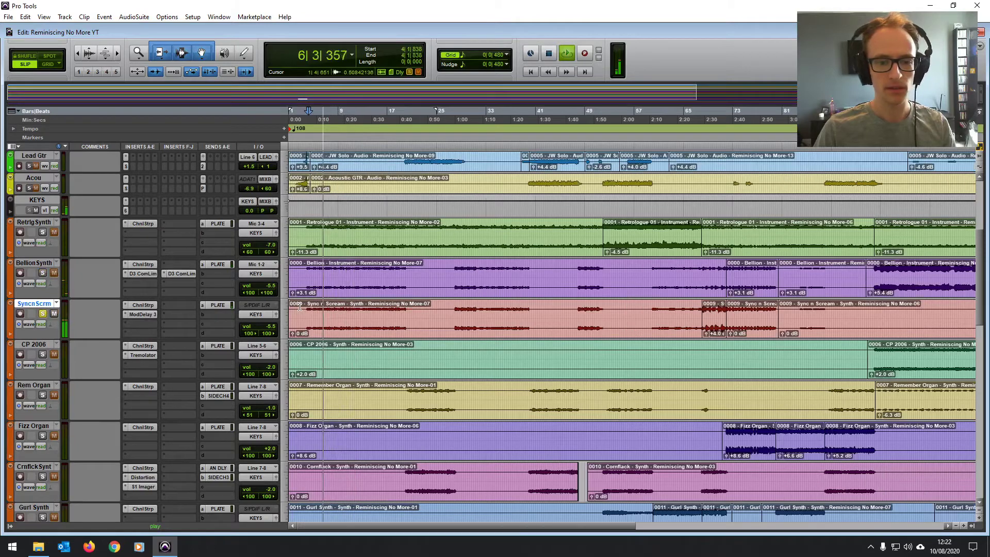
key("space")
- Select the Bellion Synth passage from about bar 27 to bar 40
scroll(530, 291, "right", 5)
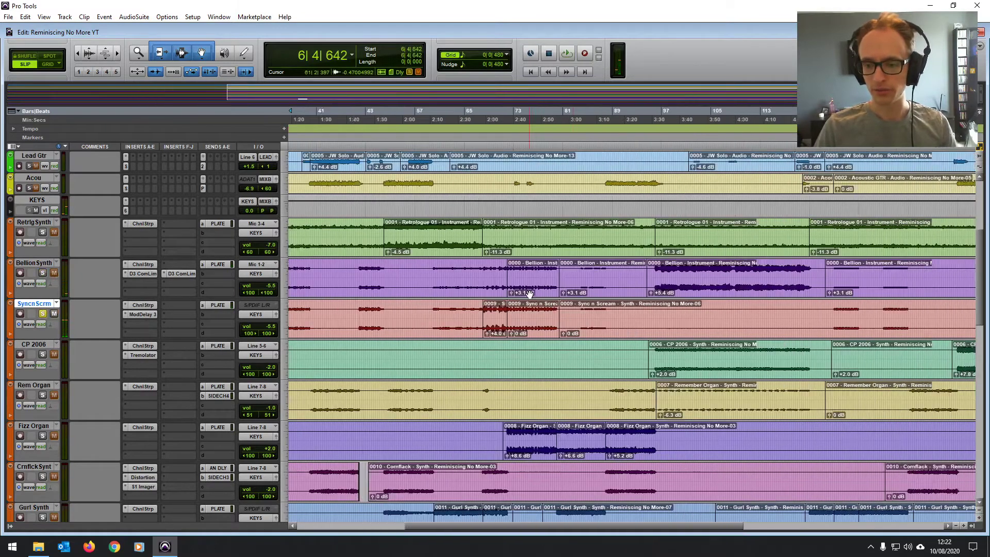
left_click(644, 264)
key("r")
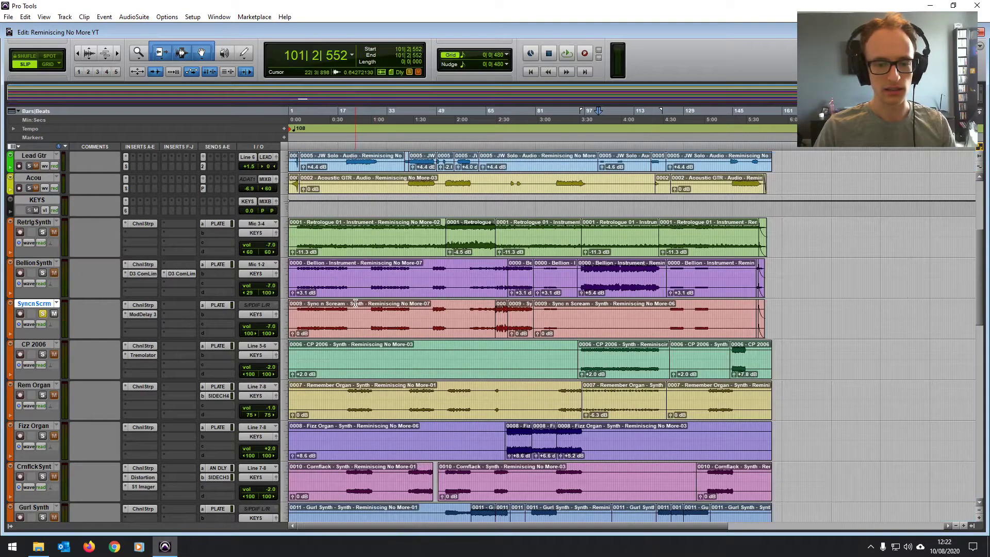
left_click(376, 268)
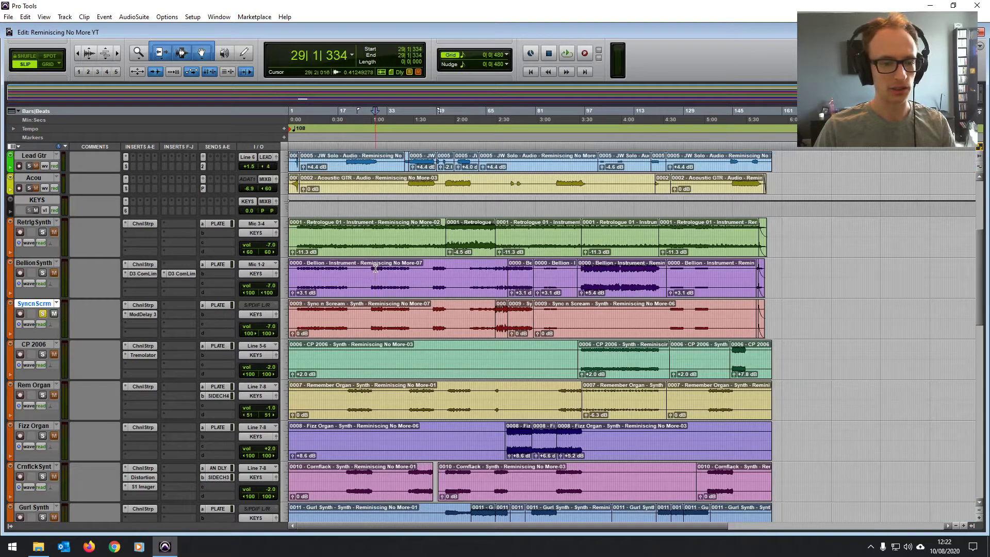
left_click_drag(369, 268, 413, 268)
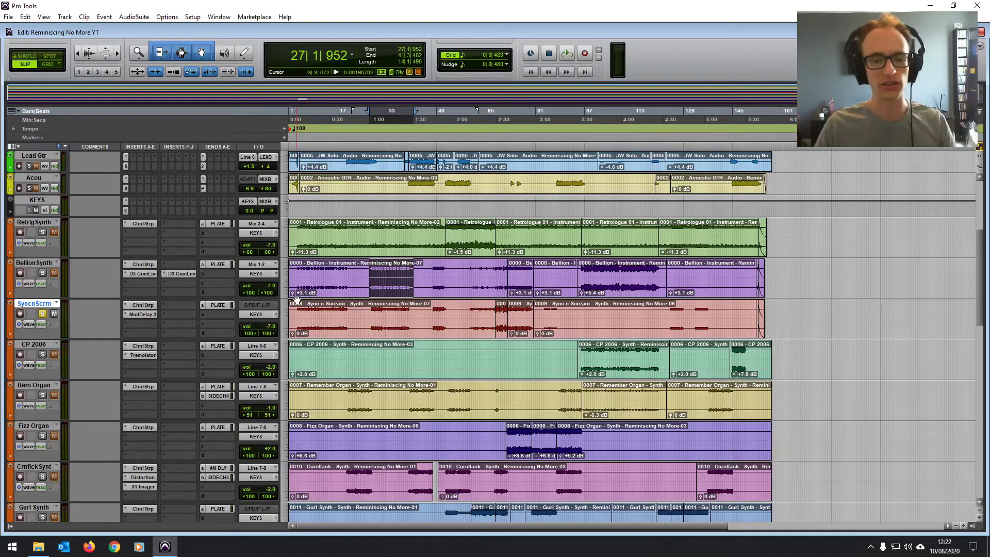
left_click_drag(371, 268, 410, 274)
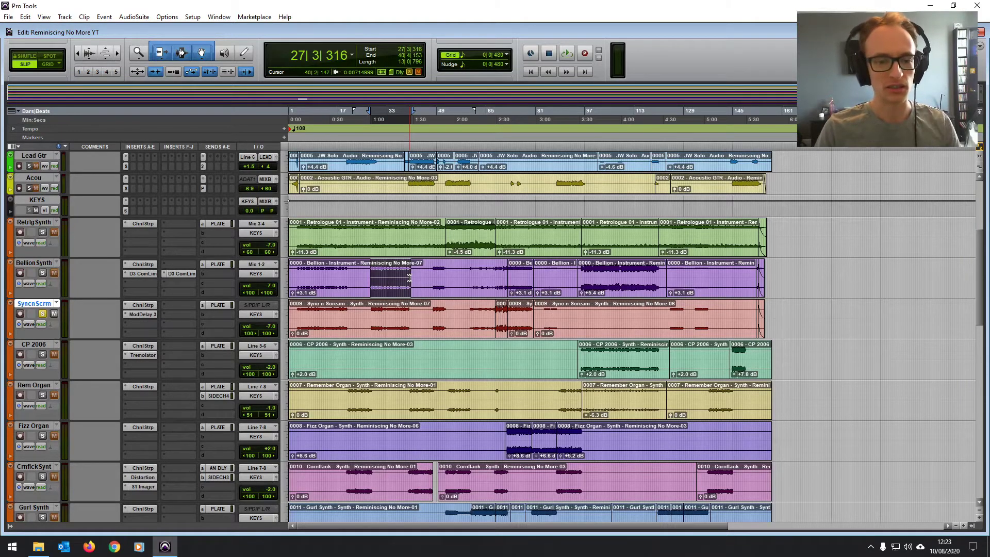
- Play Bellion Synth and SyncnScrm from bar 28 with their pan automation lanes shown, comparing with and without RetrigSynth
key("alt+f")
key("space")
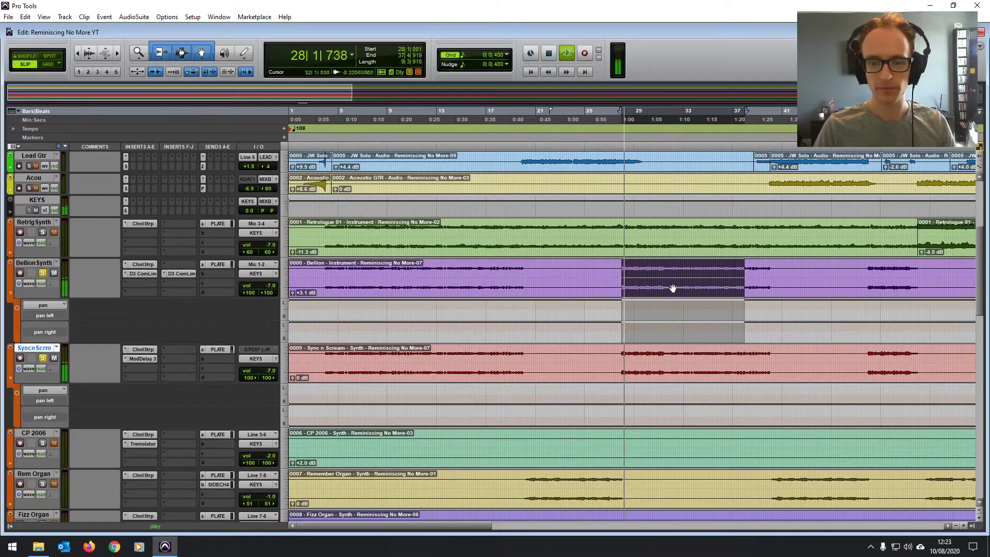
scroll(673, 288, "right", 3)
scroll(515, 320, "right", 1)
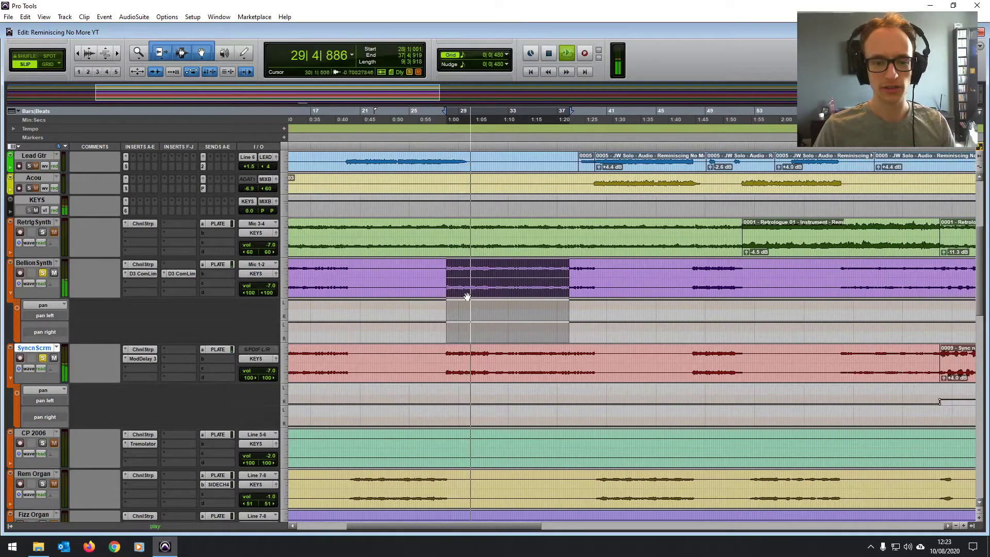
left_click(43, 232)
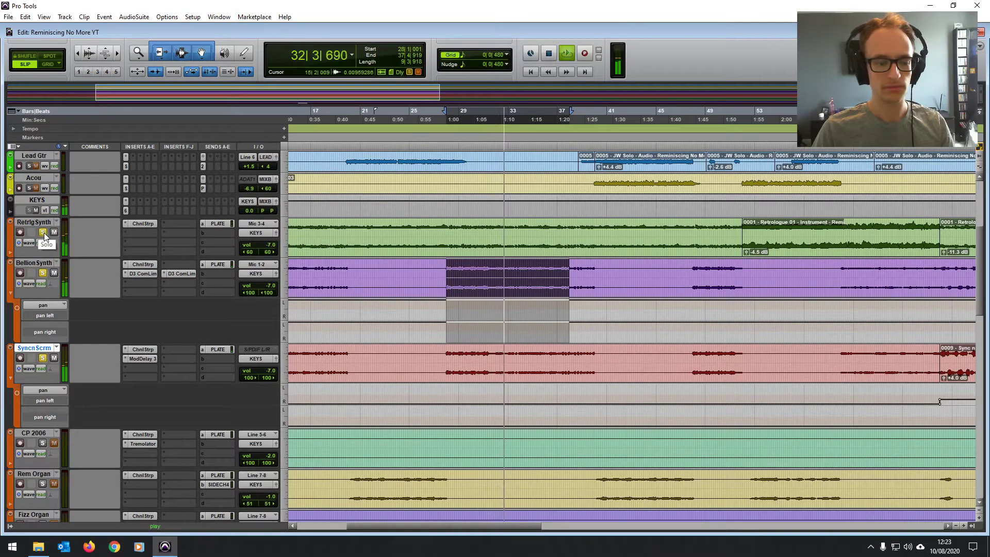
left_click(43, 232)
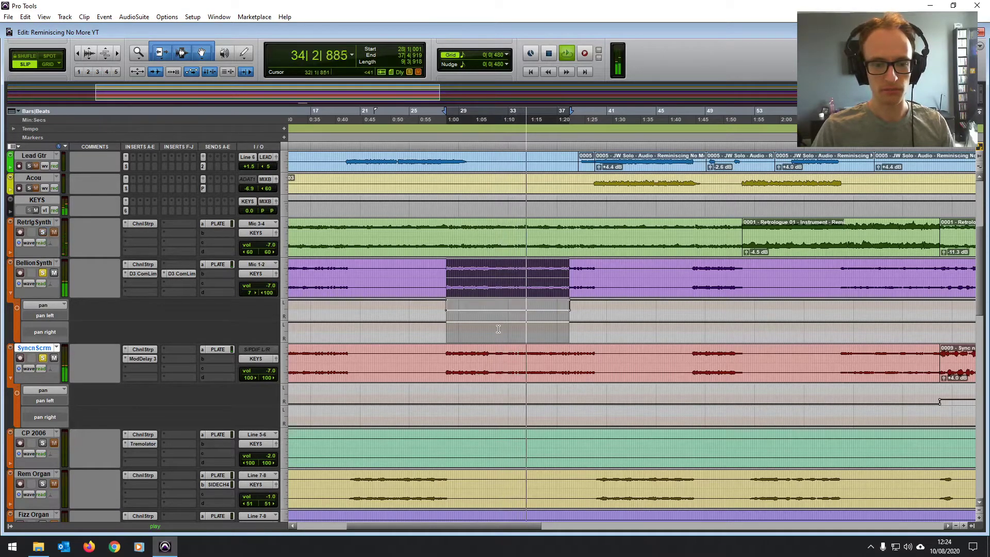
- Narrow the SyncnScrm pan automation towards the centre over bars 28 to 39, and listen with RetrigSynth and Bellion Synth soloed too
left_click_drag(446, 356, 594, 420)
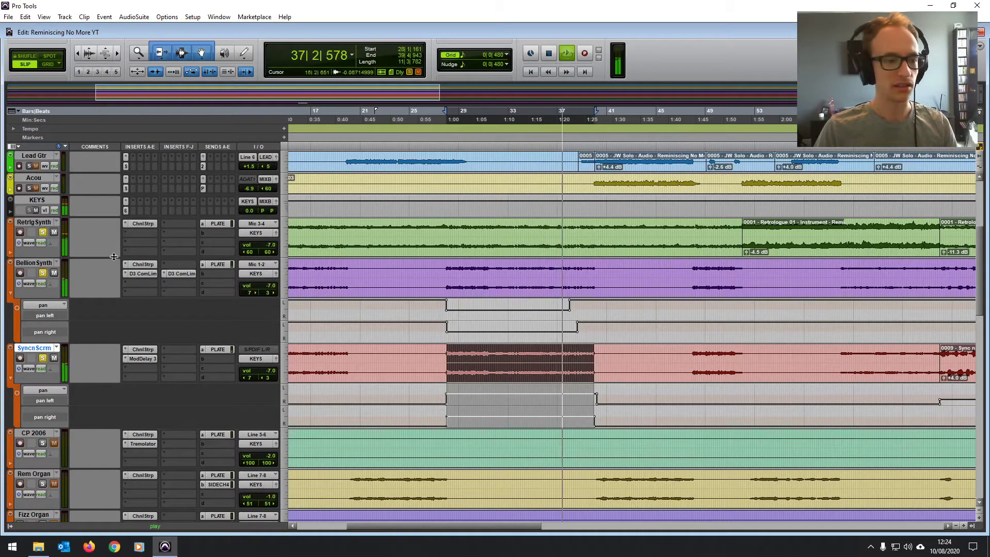
key("space")
key("space")
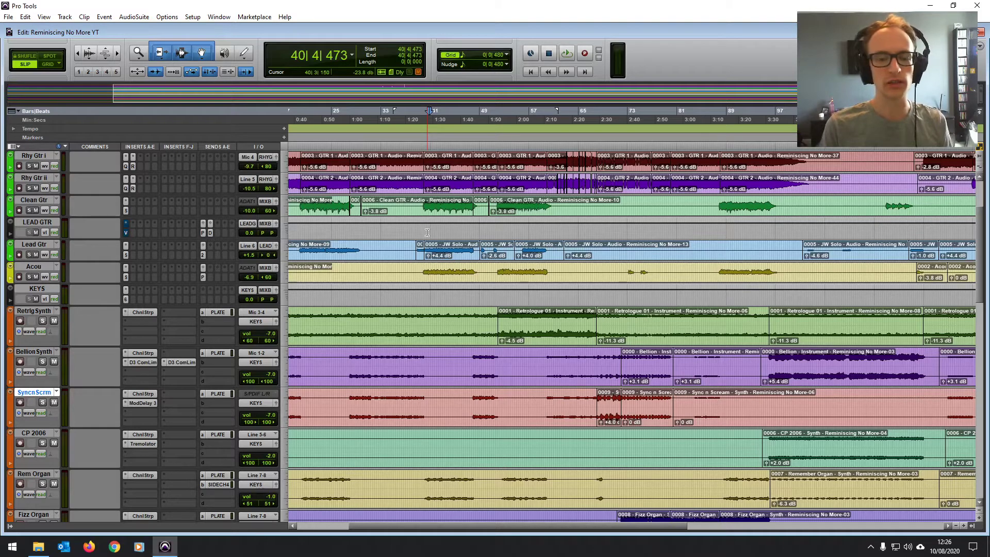
- Select about bars 39 to 48 on the LEAD GTR bus, solo Lead Gtr, and play the passage
left_click_drag(423, 232, 474, 231)
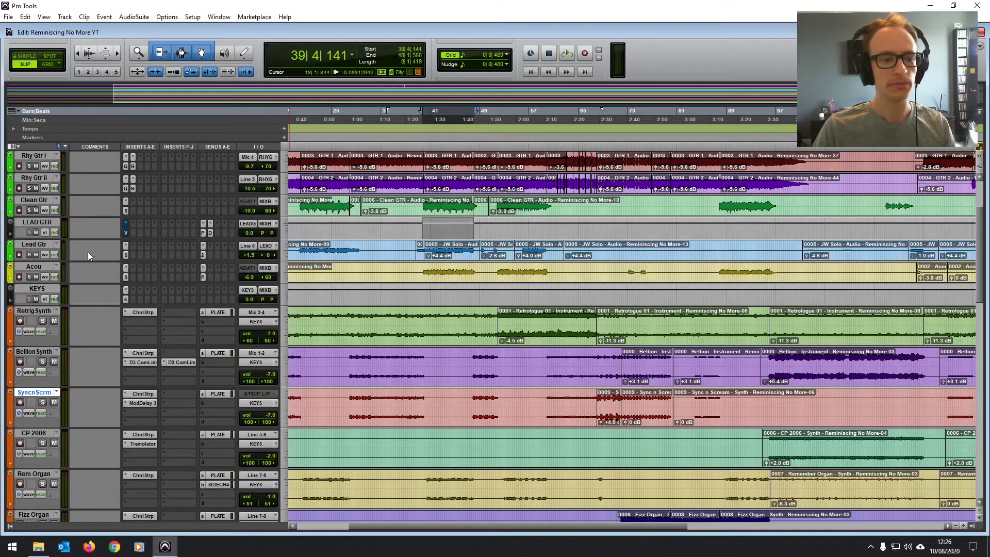
left_click(30, 254)
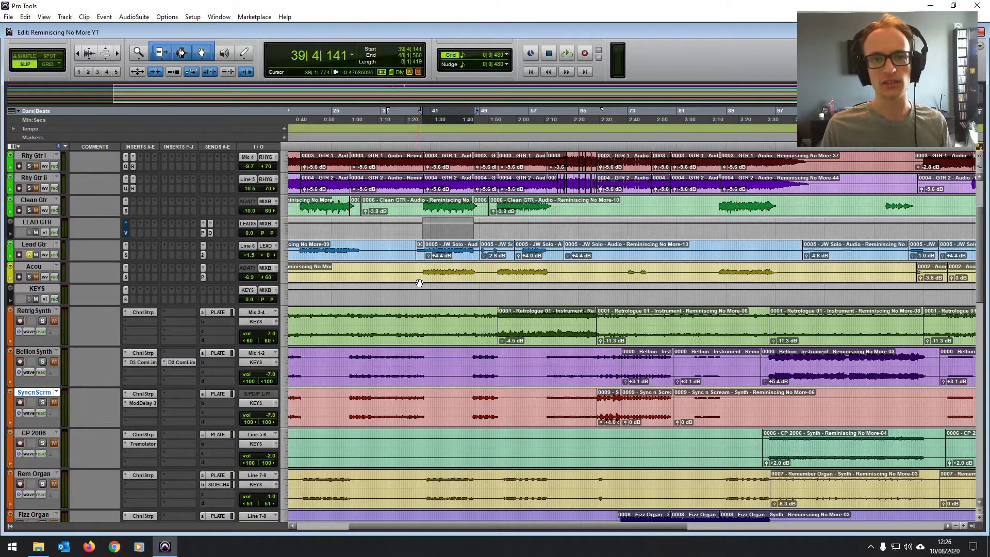
key("space")
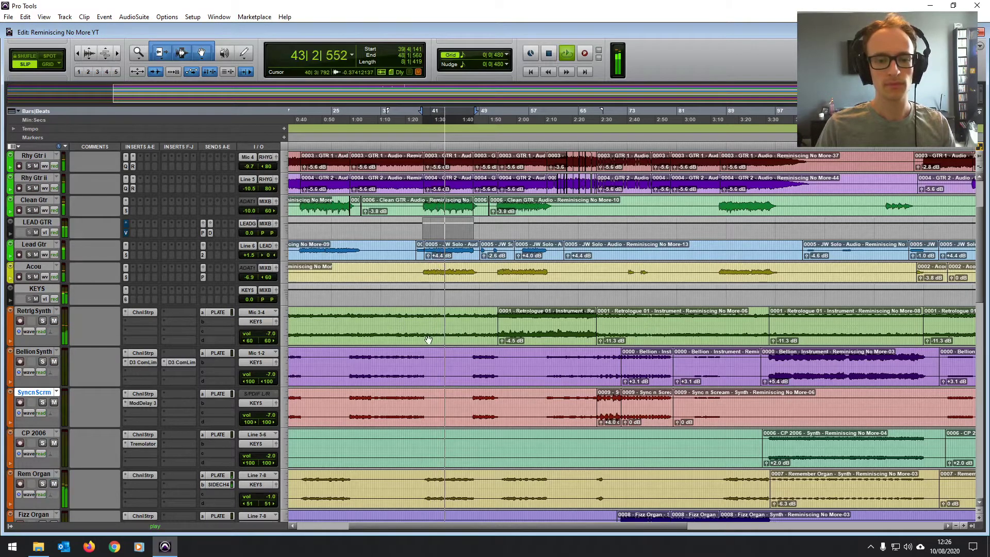
key("space")
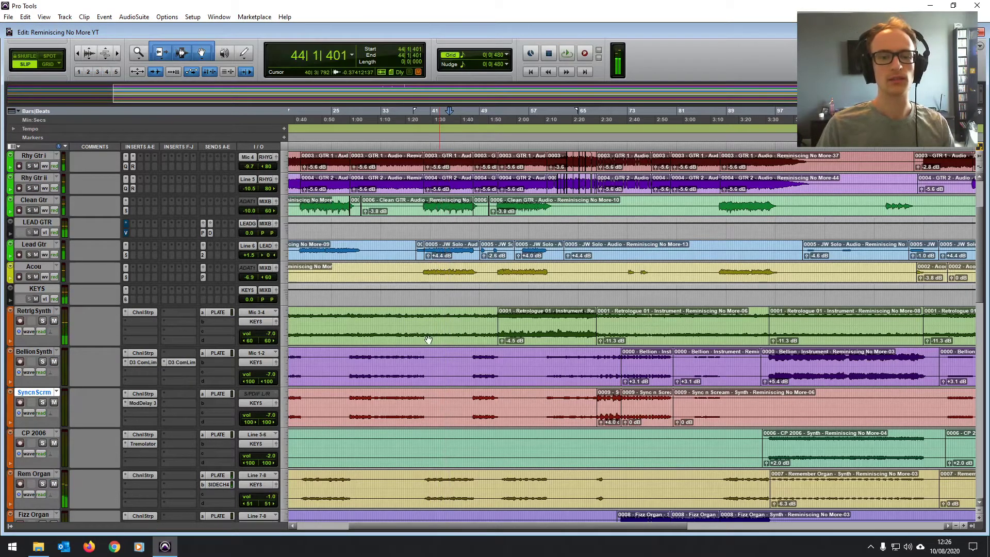
- Select the PsychRdsSy passage from about bar 120 to bar 133
scroll(429, 339, "right", 5)
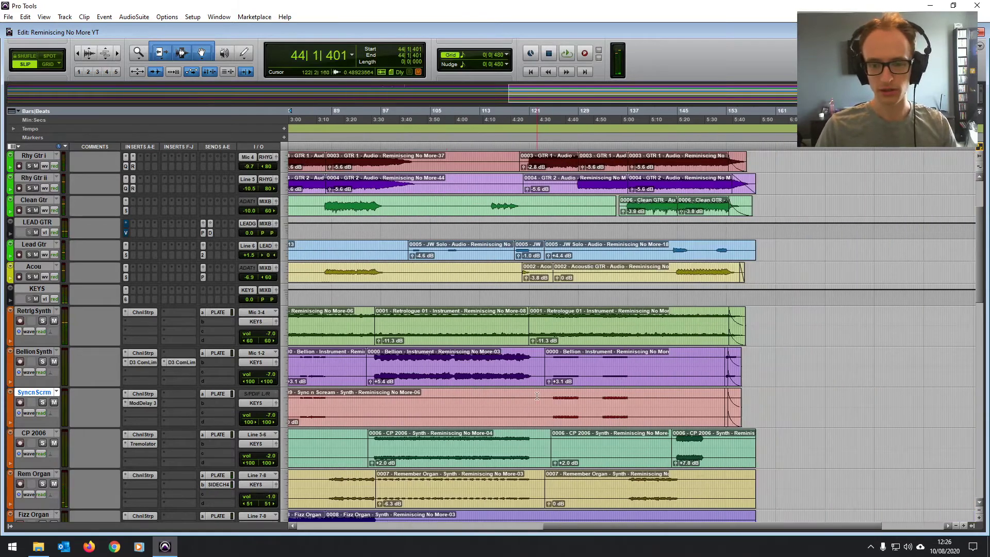
scroll(537, 397, "down", 4)
scroll(519, 401, "right", 2)
scroll(459, 351, "down", 2)
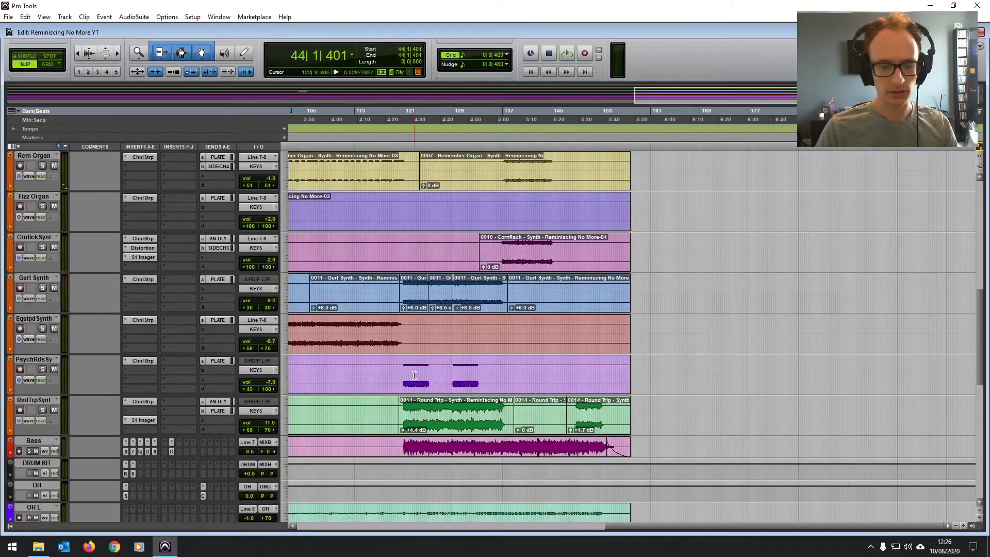
left_click_drag(404, 374, 477, 373)
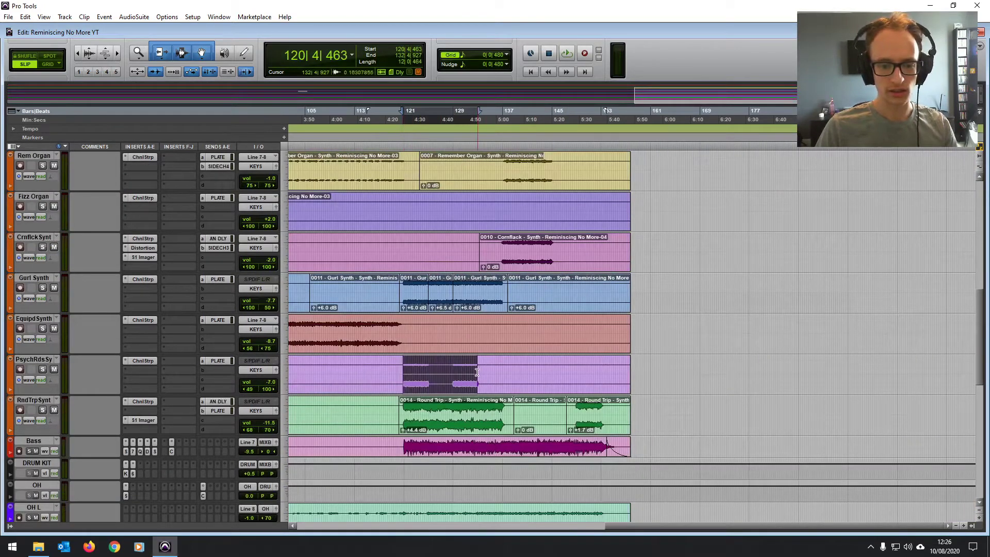
scroll(519, 278, "left", 3)
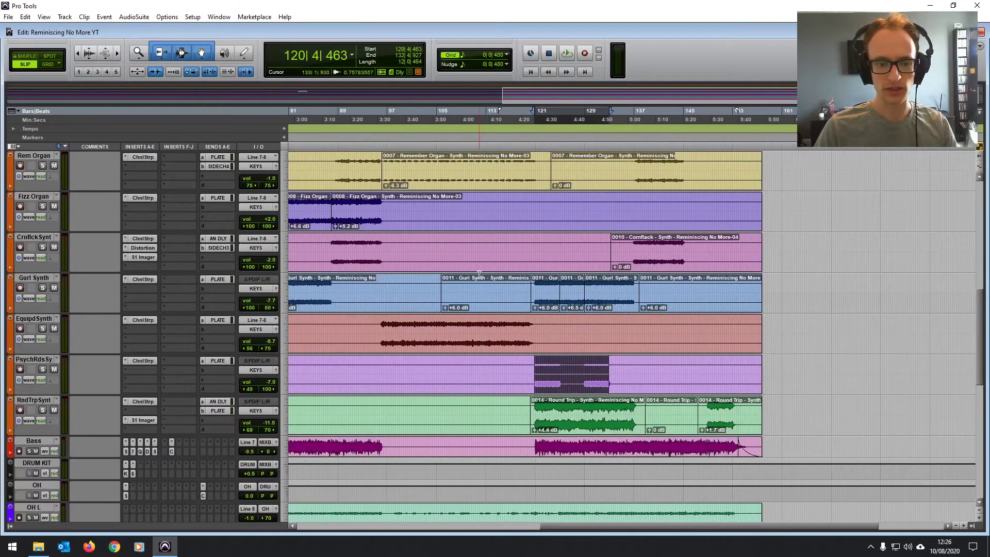
scroll(491, 364, "right", 1)
left_click(490, 364)
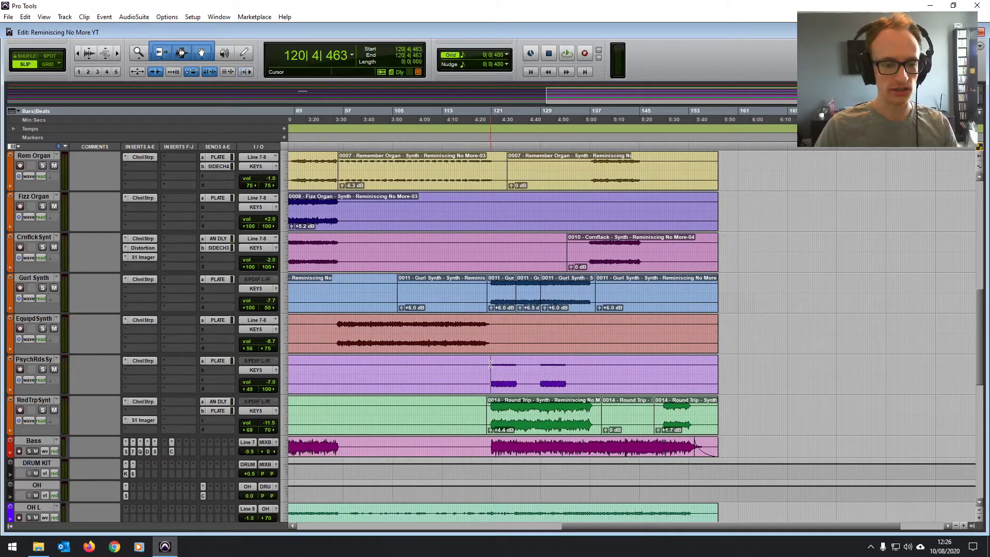
left_click_drag(491, 364, 567, 366)
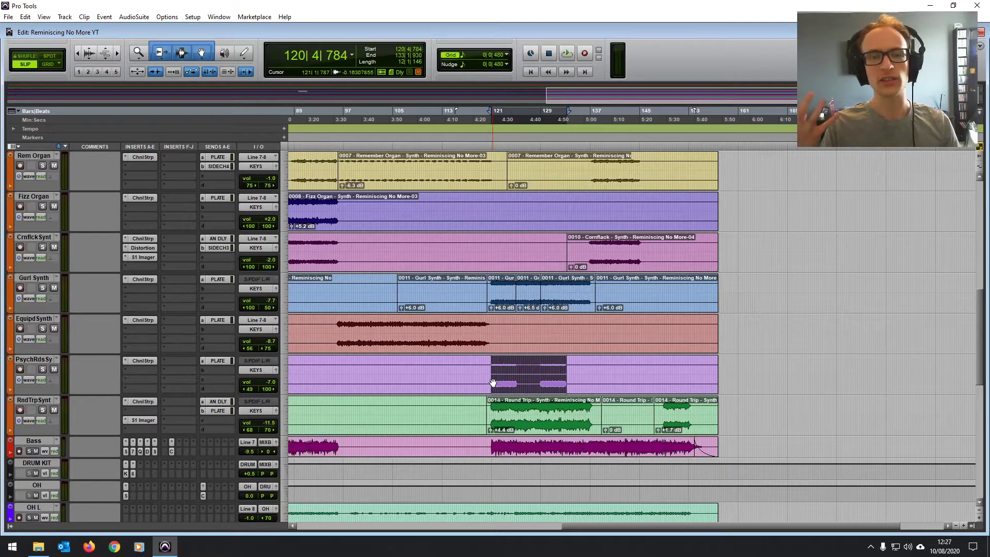
- Play the passage with Gurl Synth soloed, add PsychRdsSy to the solo, and replay from about bar 121
left_click(43, 287)
key("space")
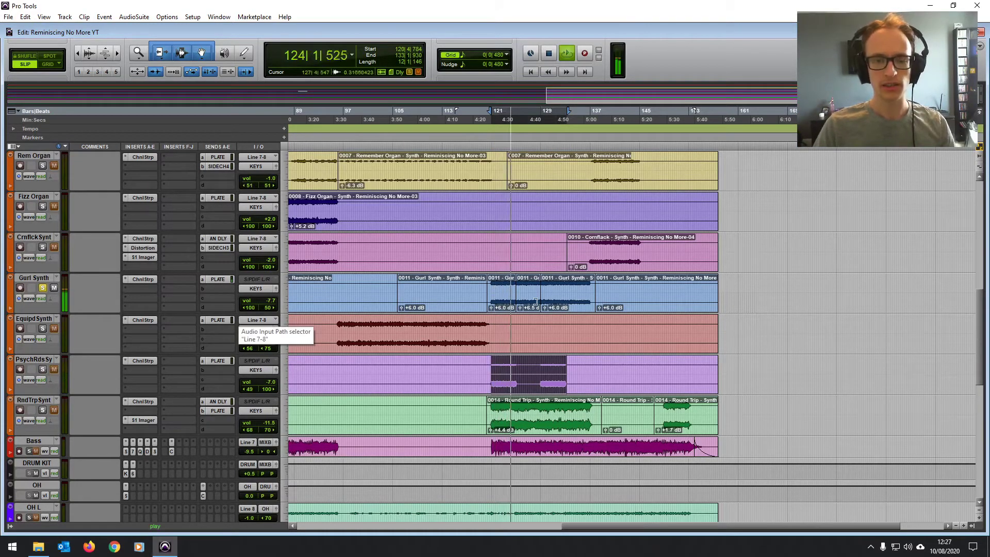
left_click(43, 368)
key("space")
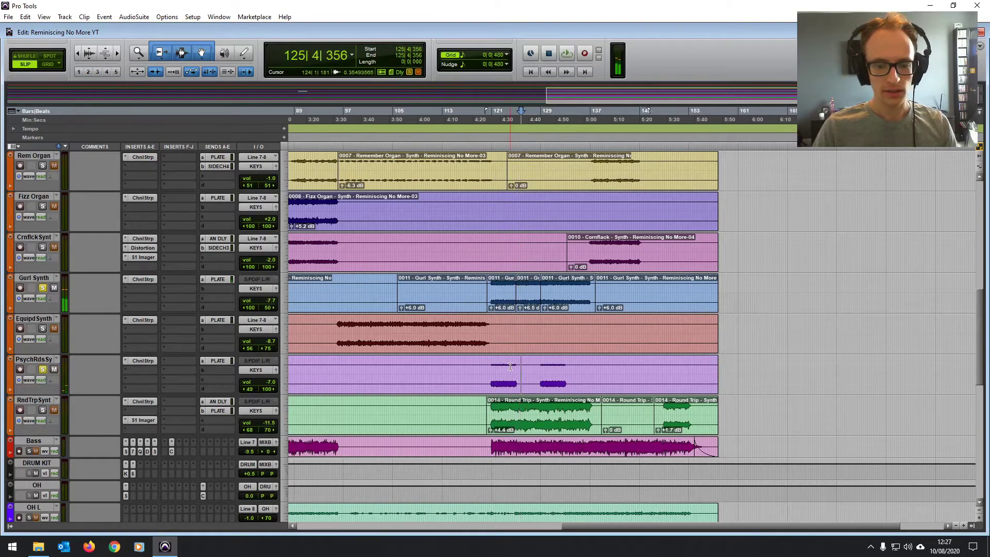
key("space")
left_click(493, 366)
key("space")
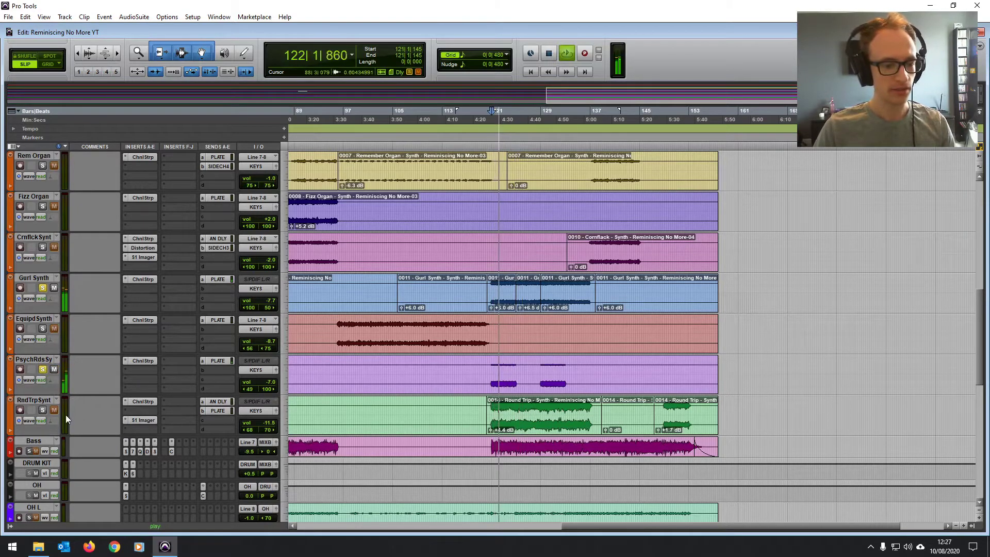
key("space")
- Play RndTrpSynt alone over about bars 121 to 137 and examine its stereo width in the S1 Stereo Imager
left_click(42, 369)
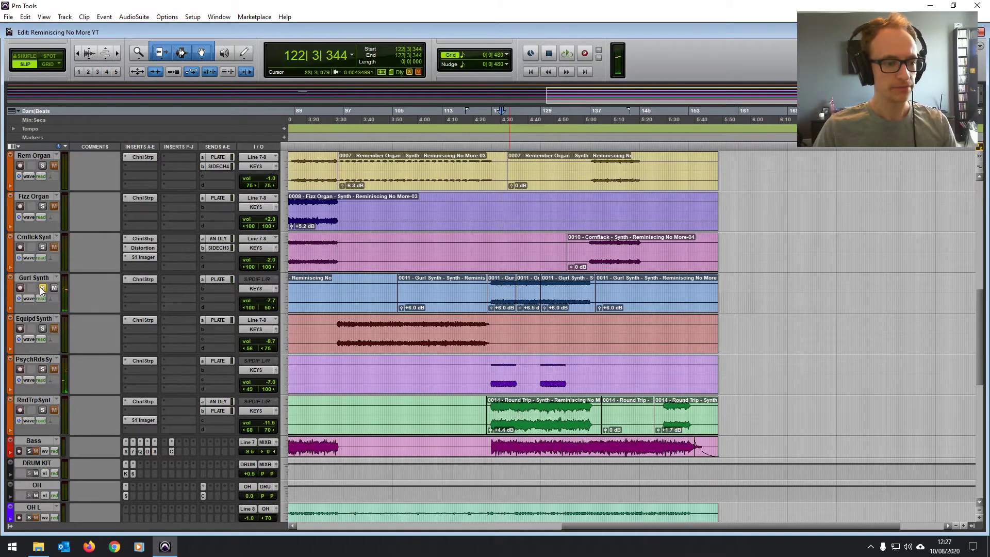
left_click(43, 410)
left_click(42, 287)
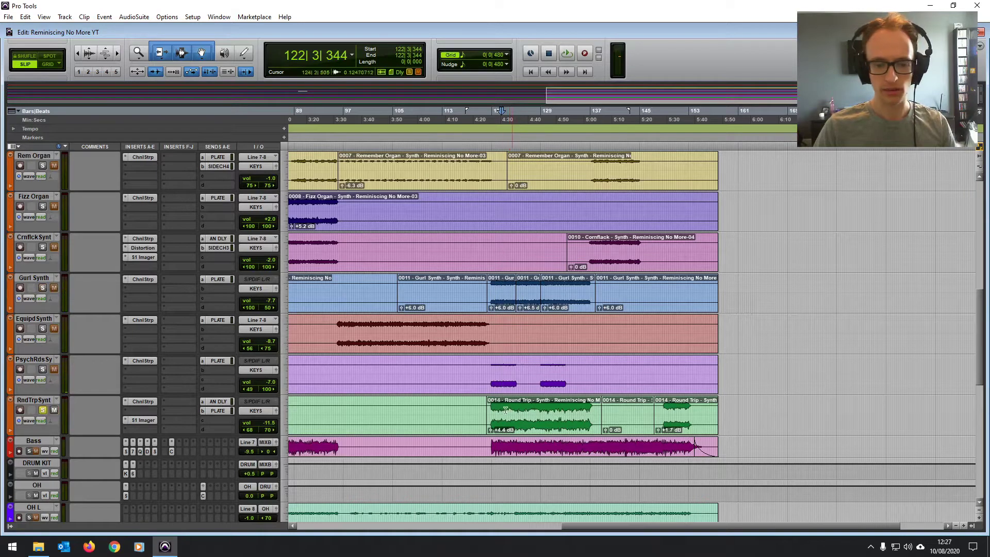
left_click_drag(591, 405, 493, 402)
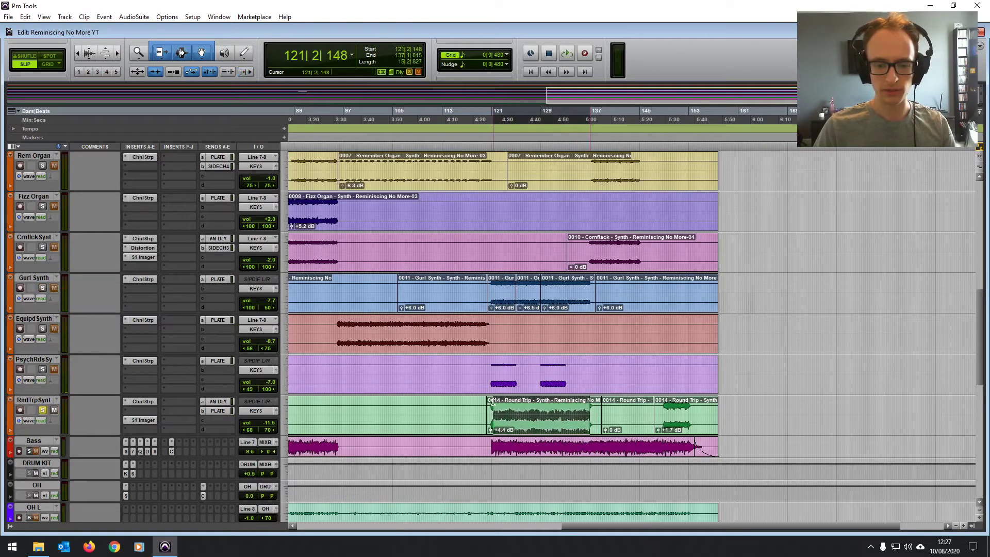
key("space")
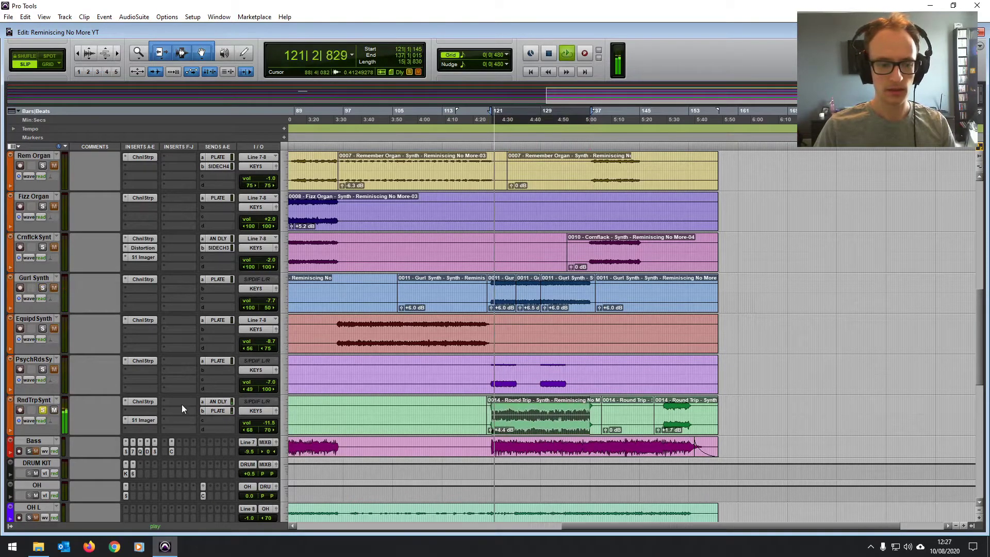
left_click(142, 420)
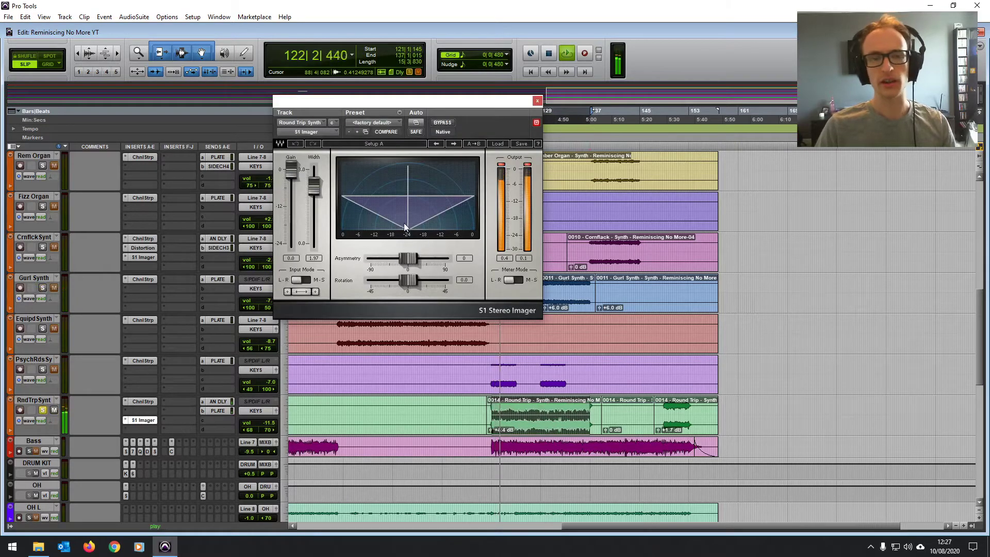
left_click(538, 101)
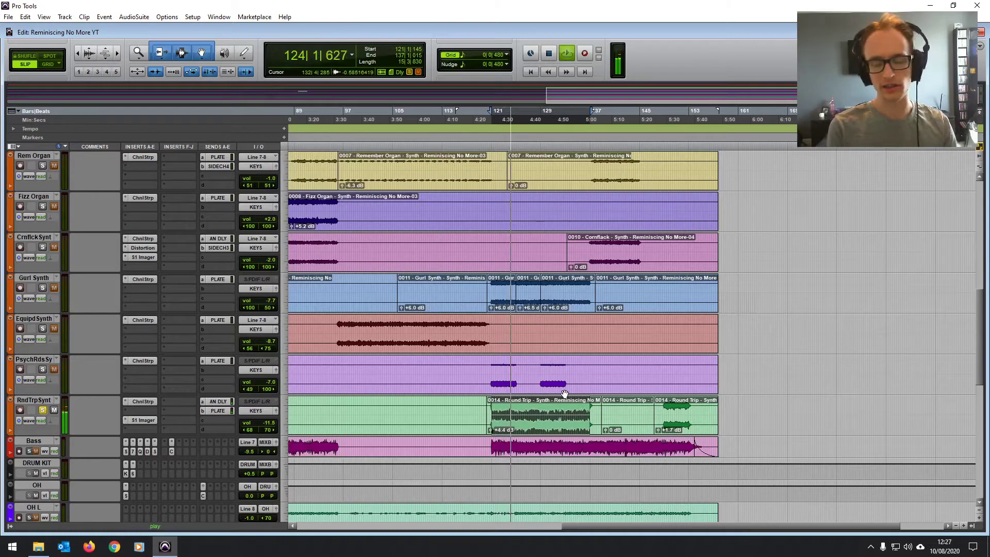
- Add PsychRdsSy and Gurl Synth to the soloed RndTrpSynt while it plays, then stop playback
left_click(42, 369)
key("ctrl+equal")
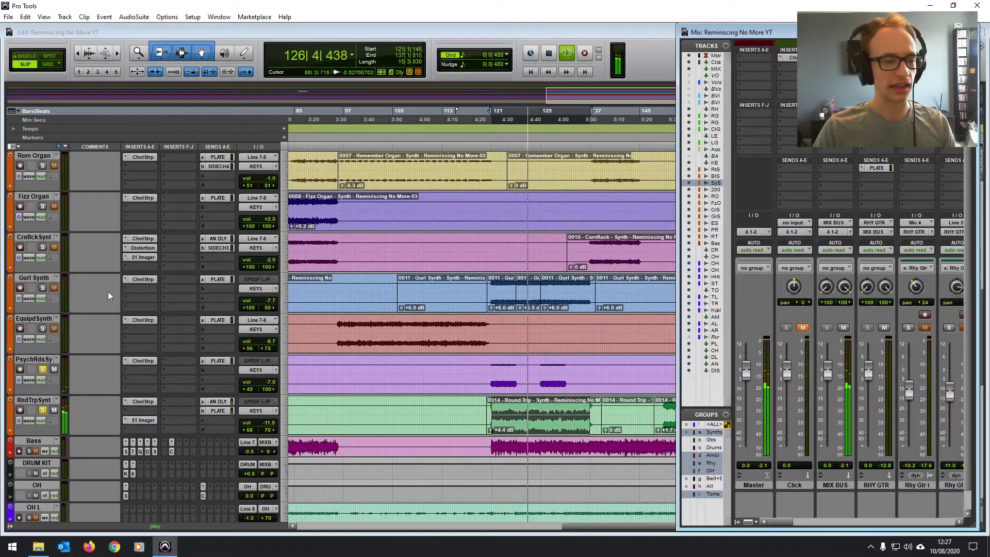
left_click(43, 329)
key("ctrl+equal")
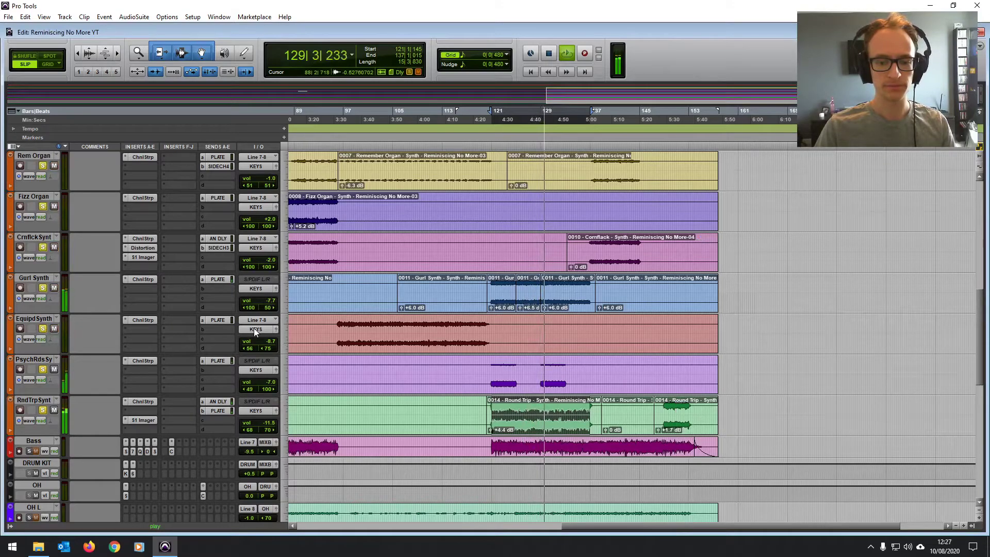
key("space")
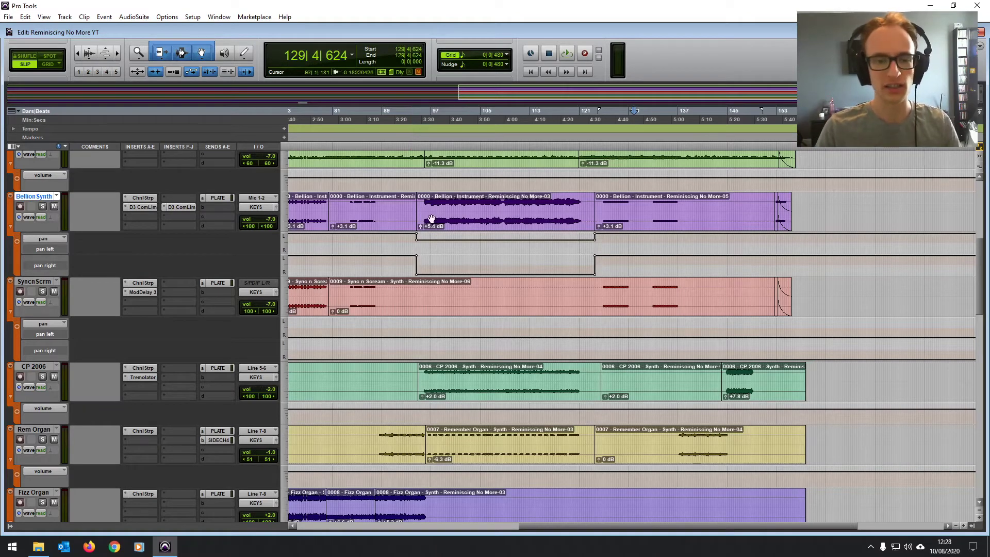
- Examine the Bellion Synth left and right pan automation over about bars 94 to 122
left_click(446, 202)
scroll(460, 242, "up", 2)
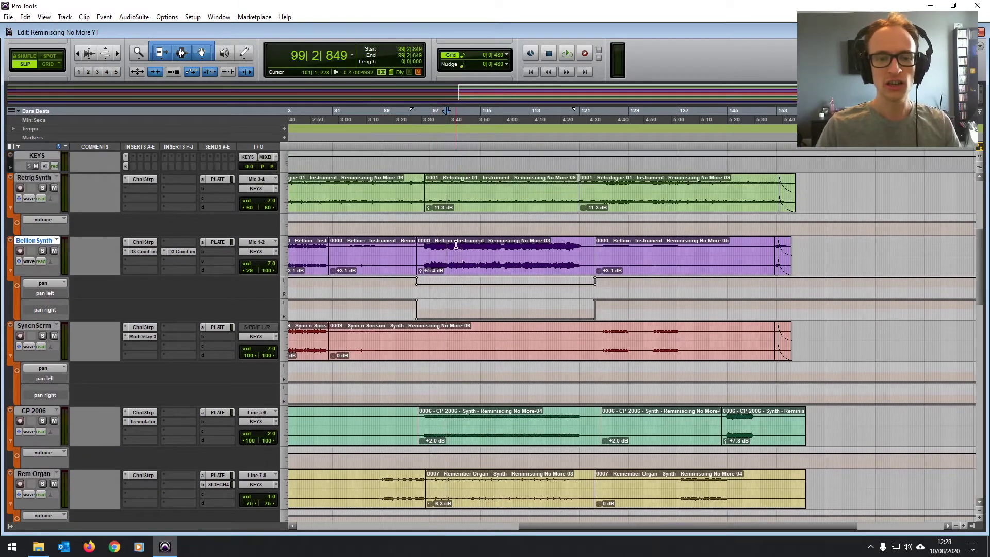
scroll(431, 249, "left", 3)
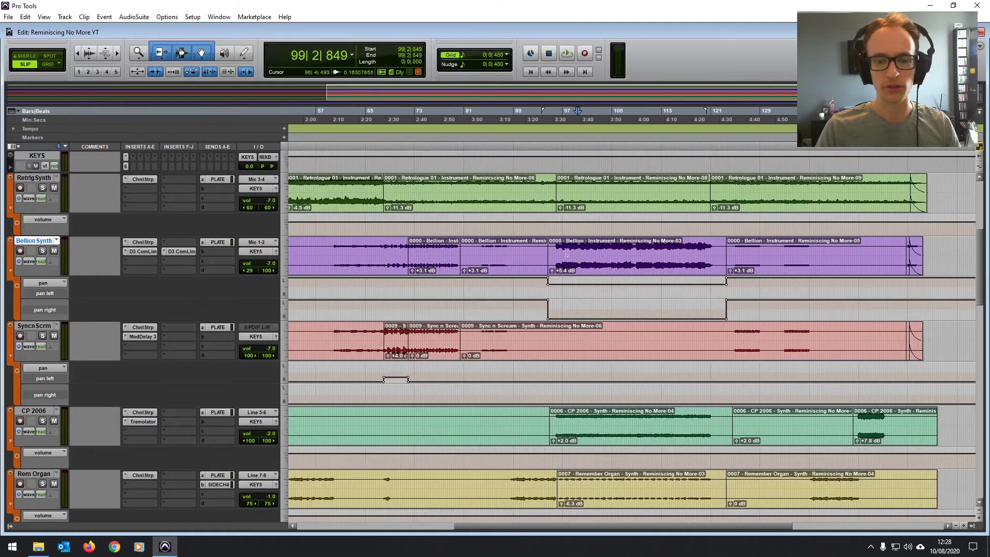
left_click(607, 266)
left_click(601, 250)
key("ctrl+equal")
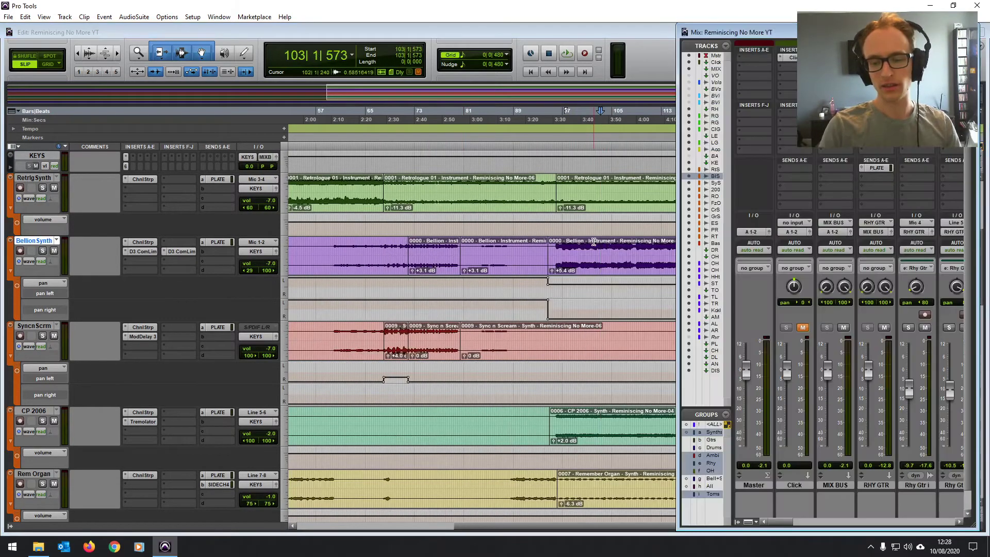
left_click(619, 254)
key("ctrl+equal")
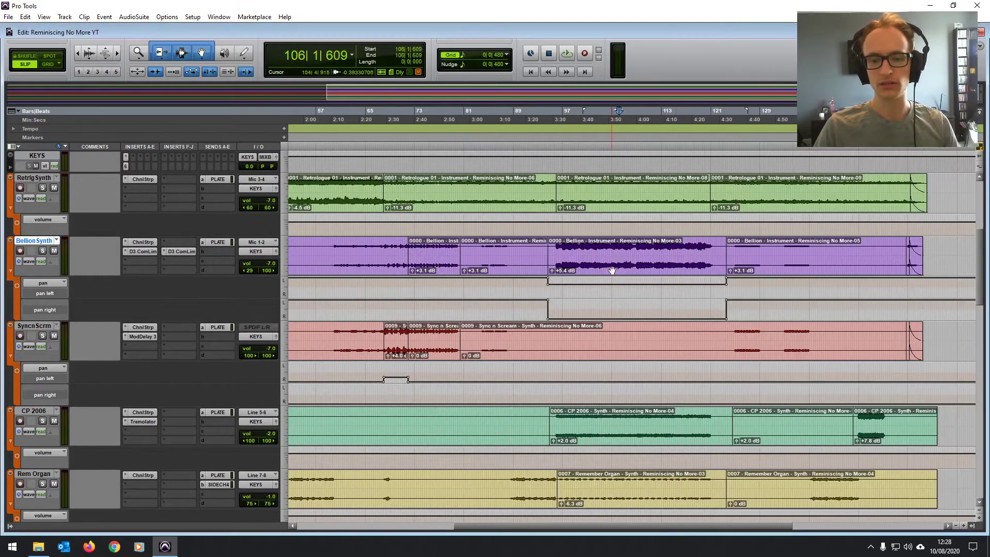
left_click(613, 271)
- Mark the matching passage on SyncnScrm, about bars 94 to 122, and play from about bar 95
left_click(606, 332)
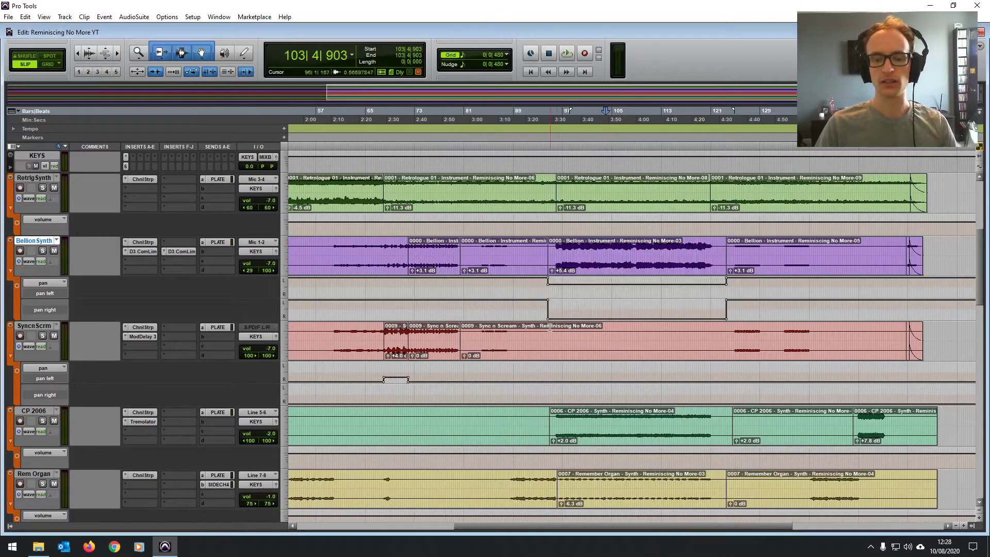
left_click_drag(548, 328, 726, 330)
left_click(653, 341)
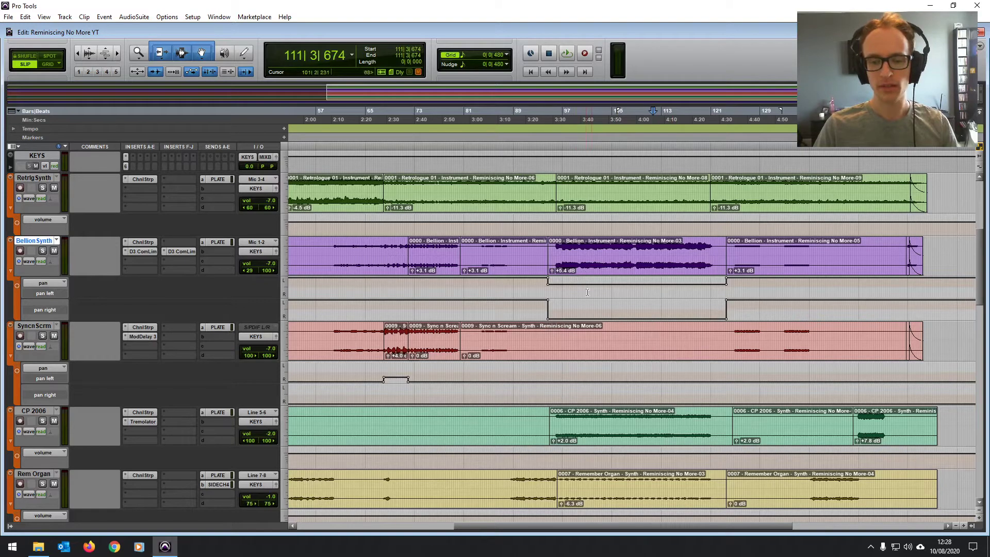
left_click(554, 228)
key("space")
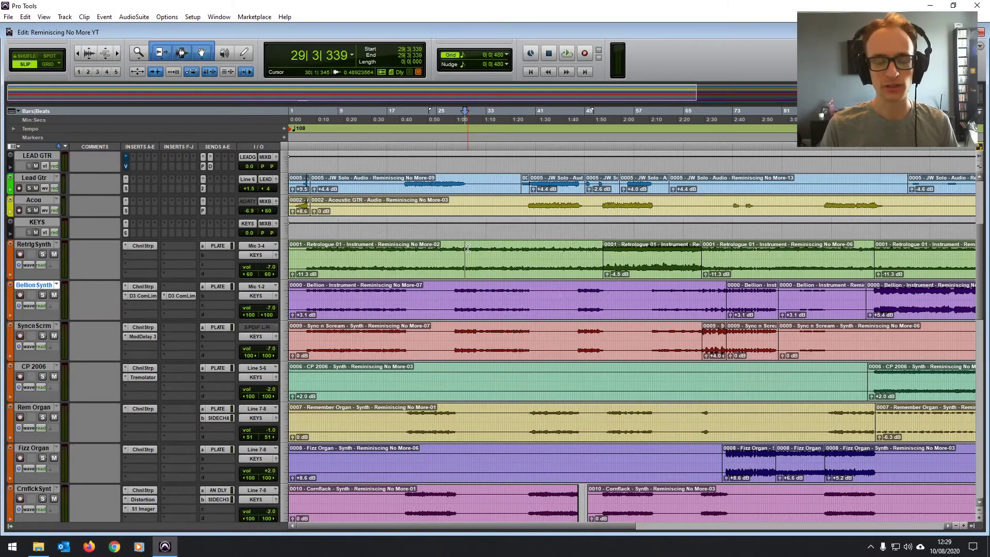
- Solo RetrigSynth and play it from about bar 27, stopping after a few bars
left_click(452, 251)
key("shift+s")
key("space")
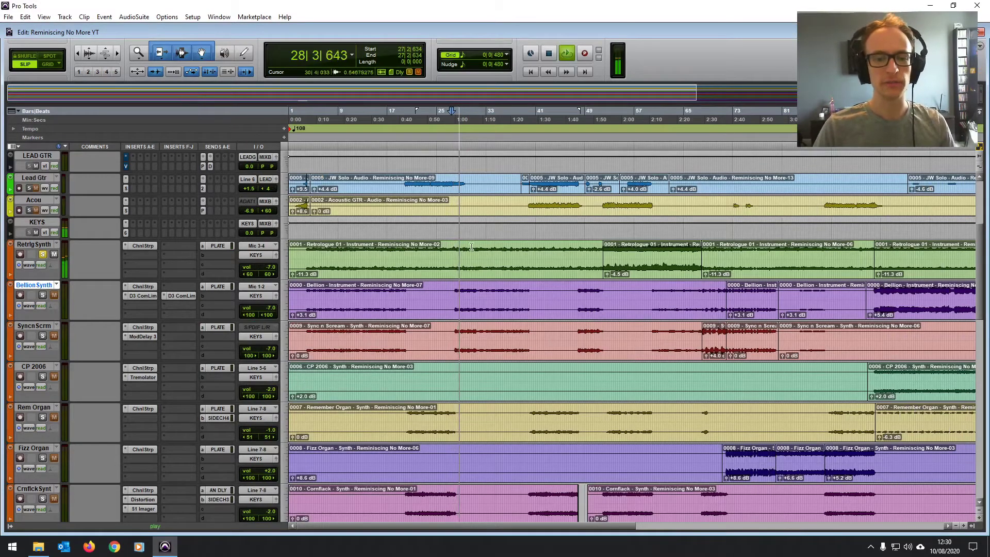
key("space")
left_click(470, 250)
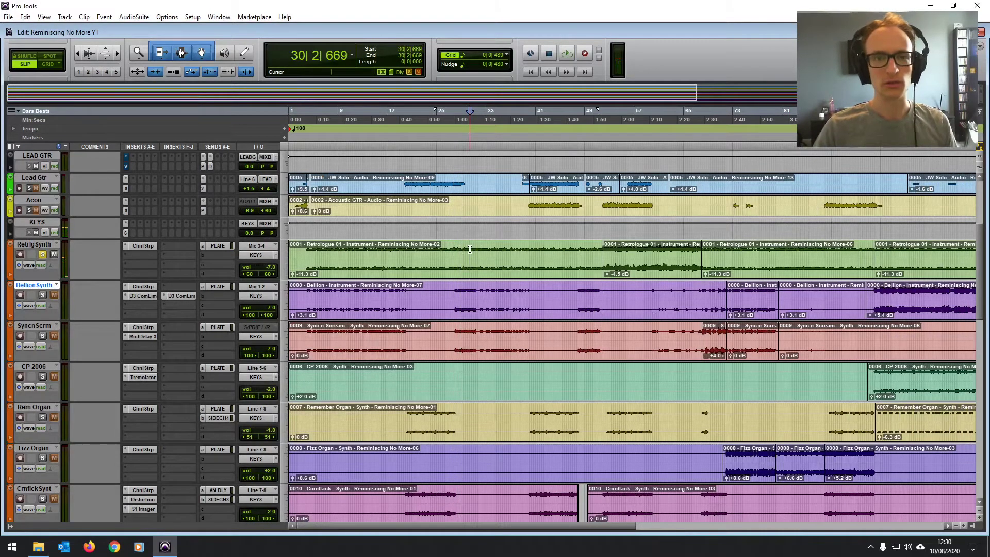
- Select about bars 27 to 42 on RetrigSynth, clear its solo, and play the passage
left_click_drag(453, 251, 542, 254)
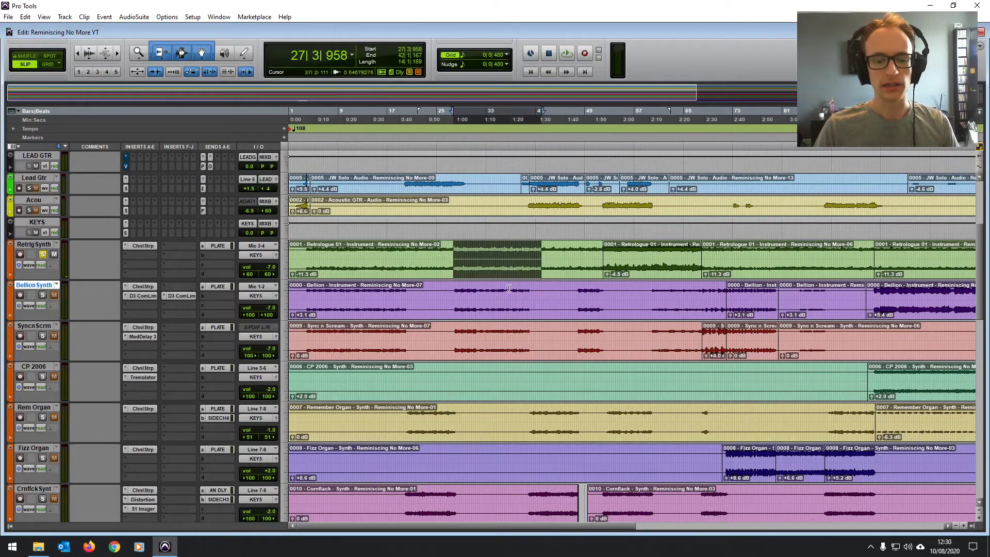
scroll(509, 288, "down", 10)
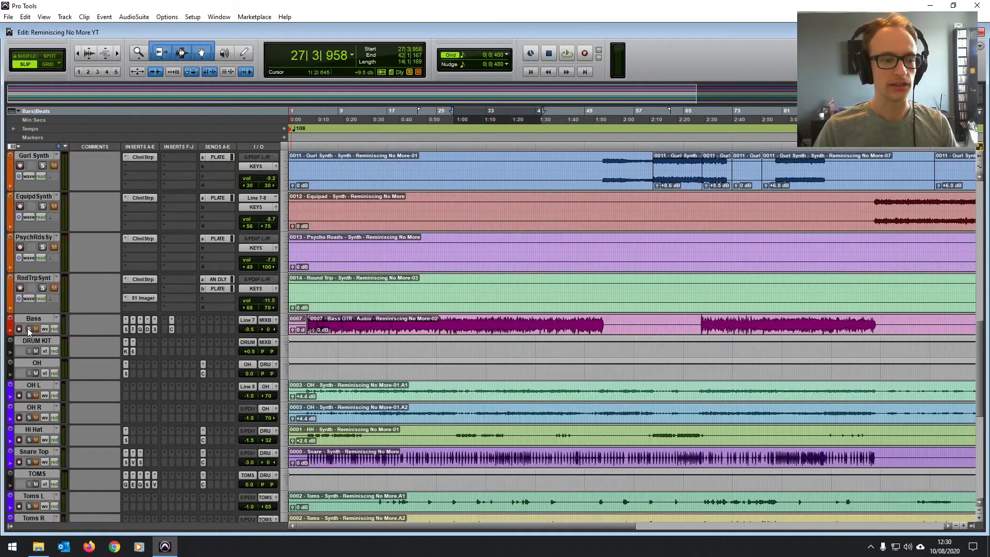
scroll(113, 308, "up", 10)
left_click(43, 254)
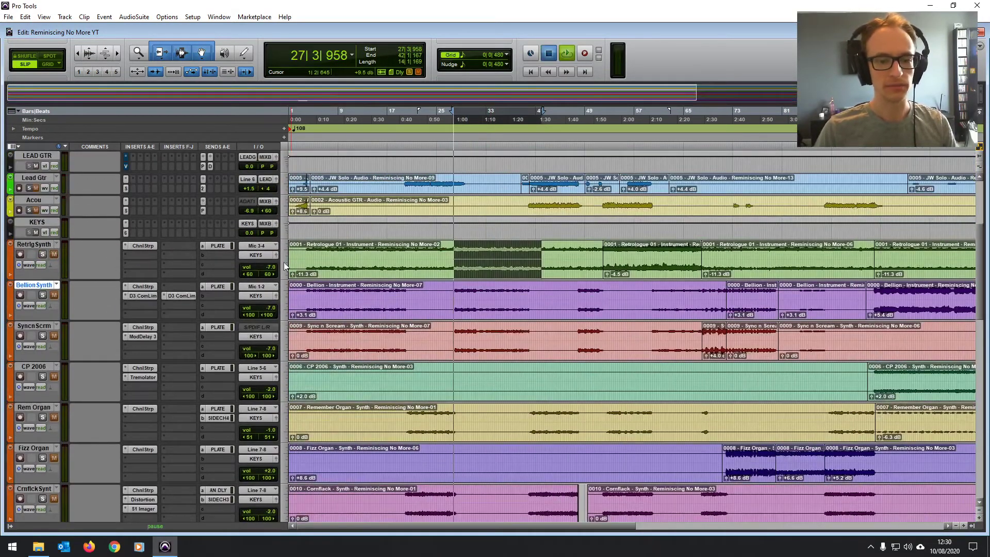
key("space")
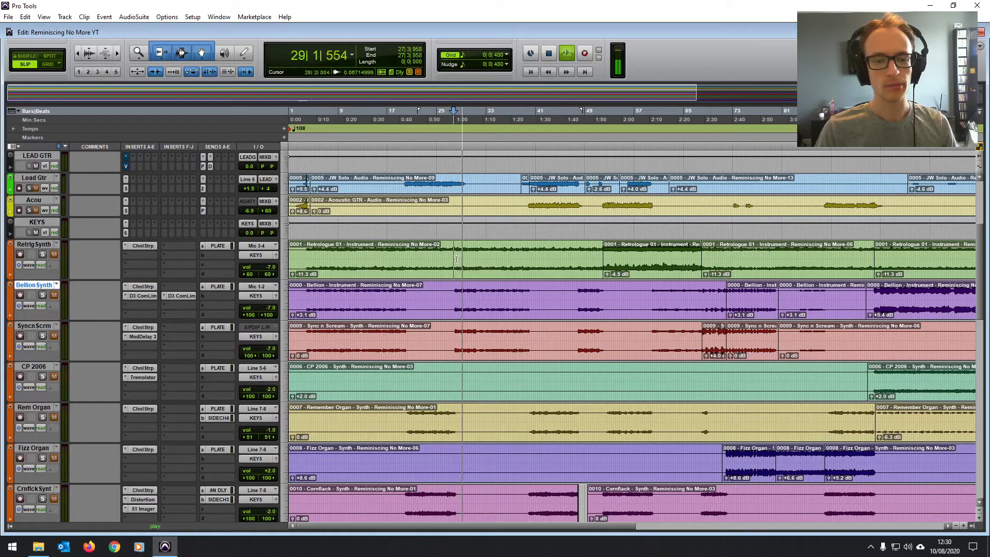
- Select about bars 27 to 40 on RetrigSynth and examine its Channel Strip's high-pass filter and low-mid EQ band
key("space")
left_click_drag(450, 246, 529, 254)
left_click(148, 245)
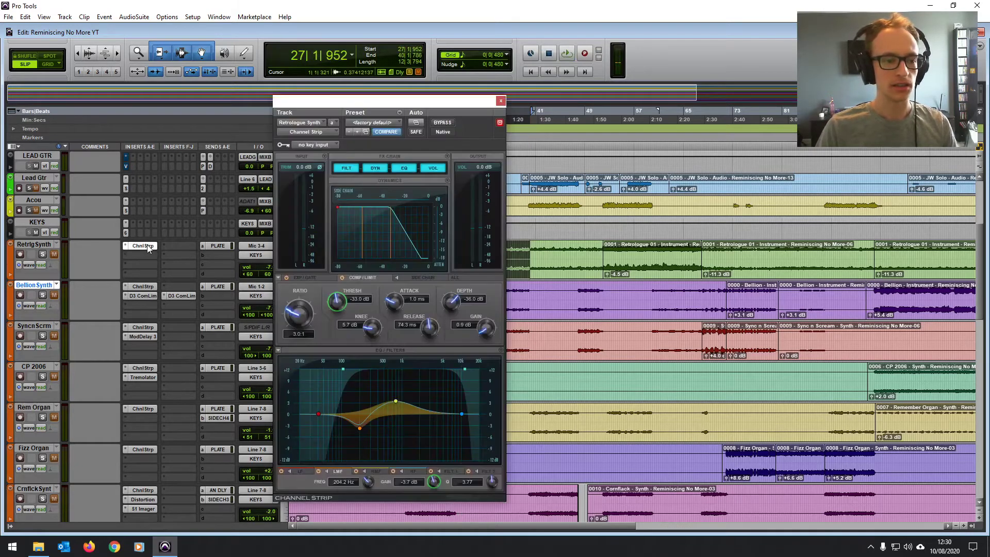
left_click(342, 370)
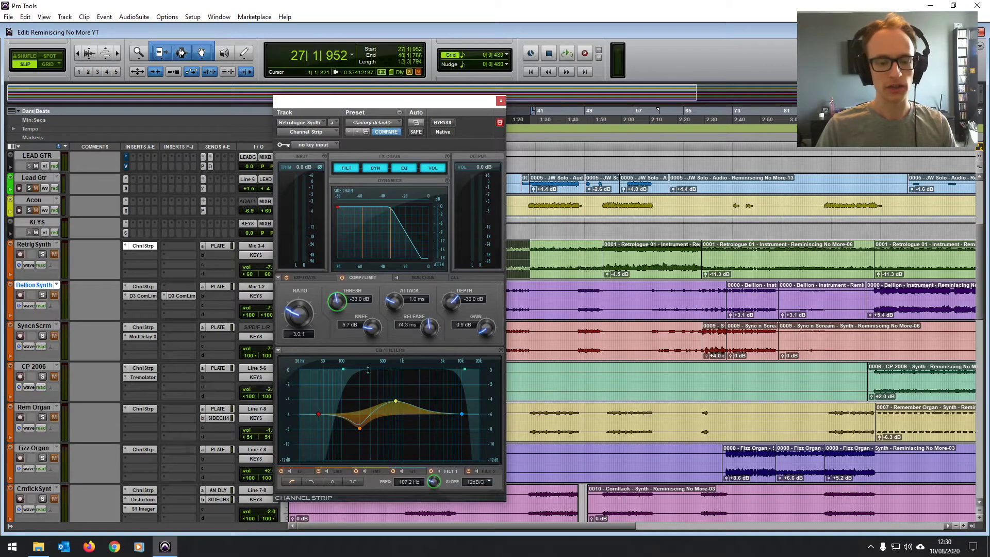
left_click_drag(419, 105, 464, 51)
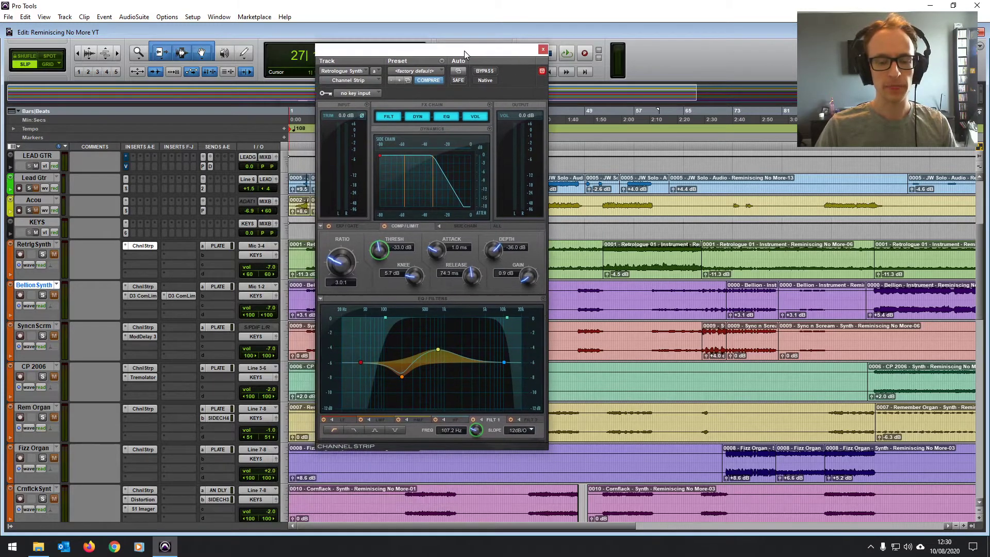
left_click(401, 377)
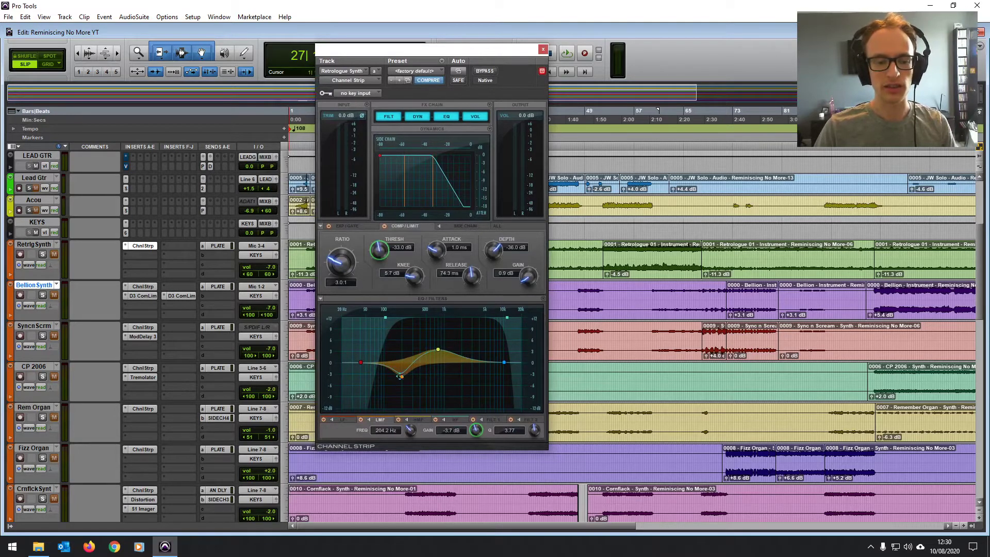
left_click(544, 49)
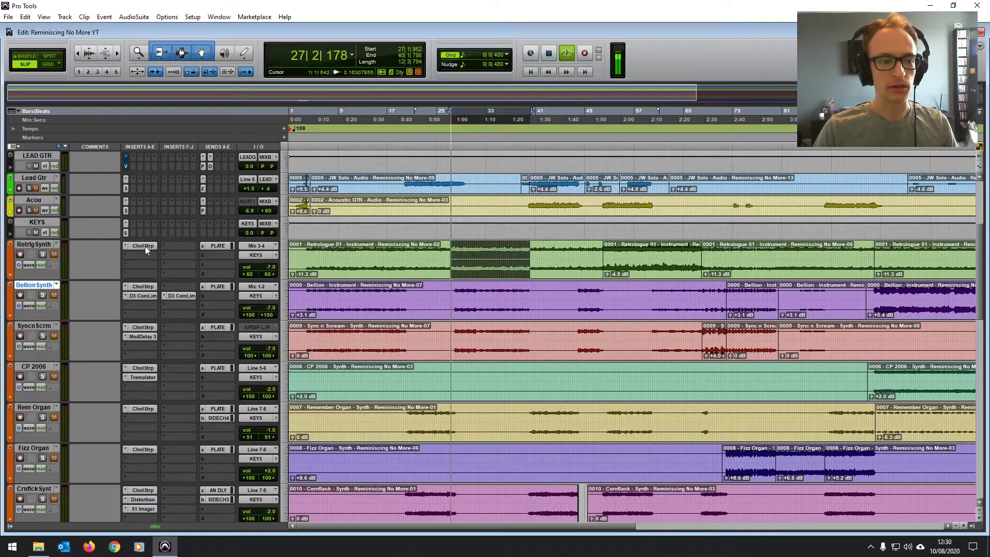
- Solo RetrigSynth during playback and examine its Channel Strip's low-pass filter
left_click(144, 246)
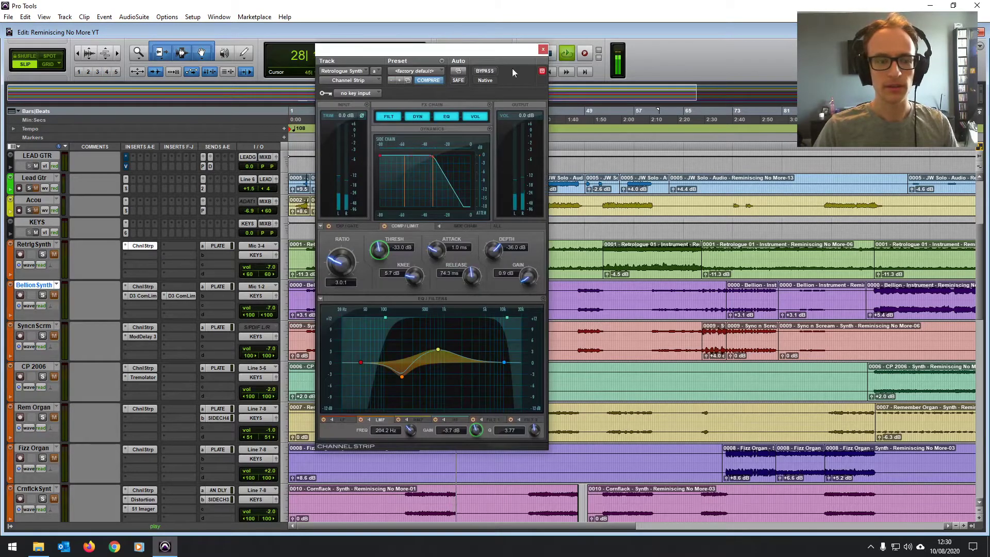
left_click(42, 254)
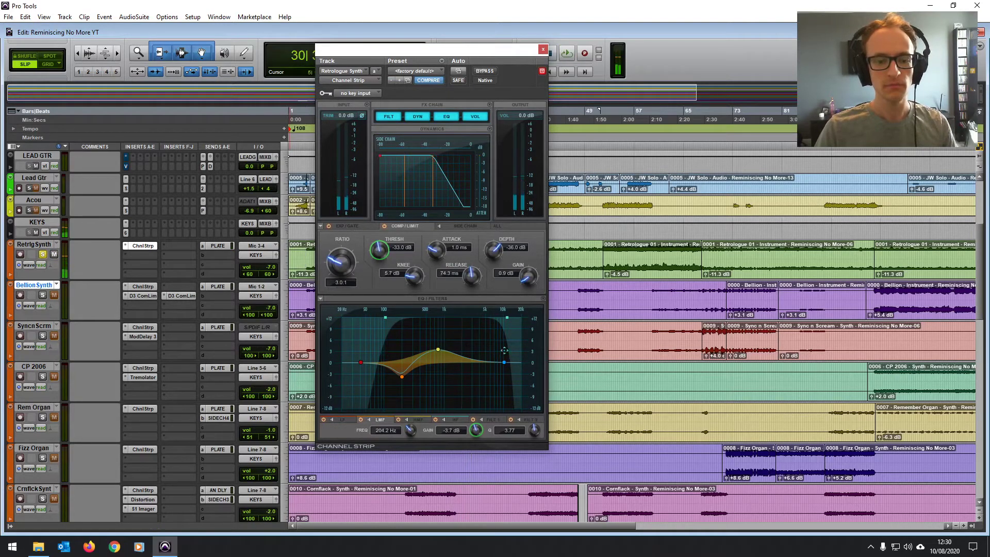
left_click(507, 317)
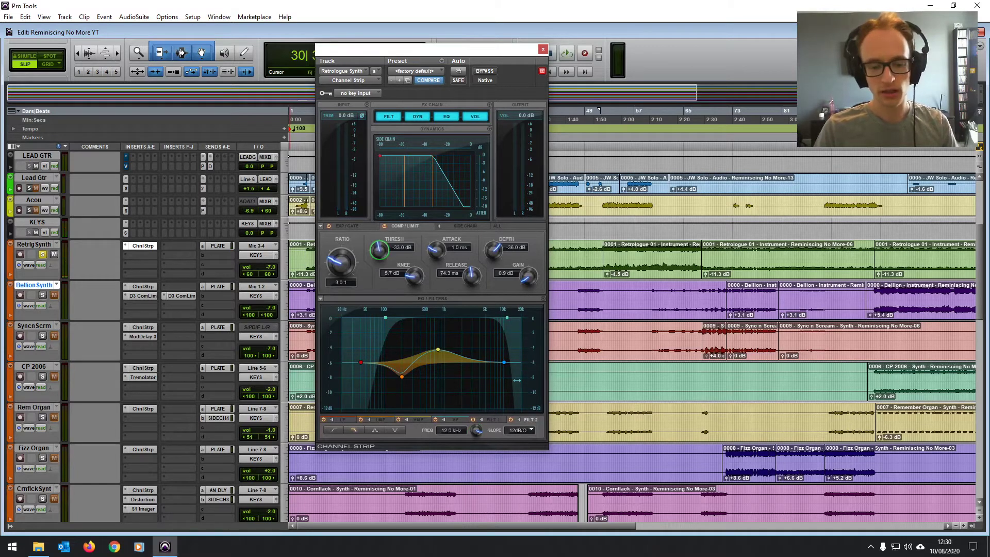
left_click(543, 50)
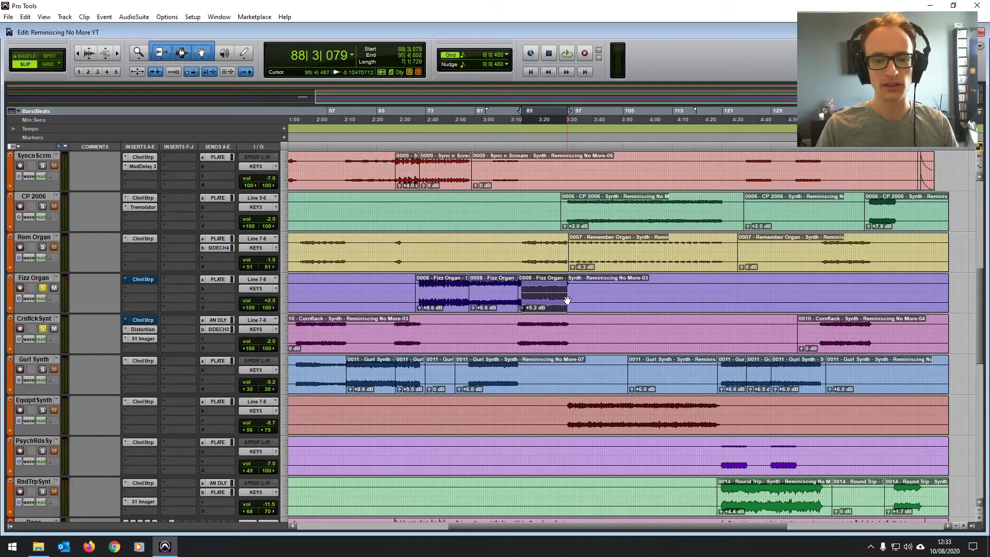
- Play the soloed Fizz Organ and CrnflckSynt from about bar 88 with both Channel Strips bypassed, stopping after a few bars
key("space")
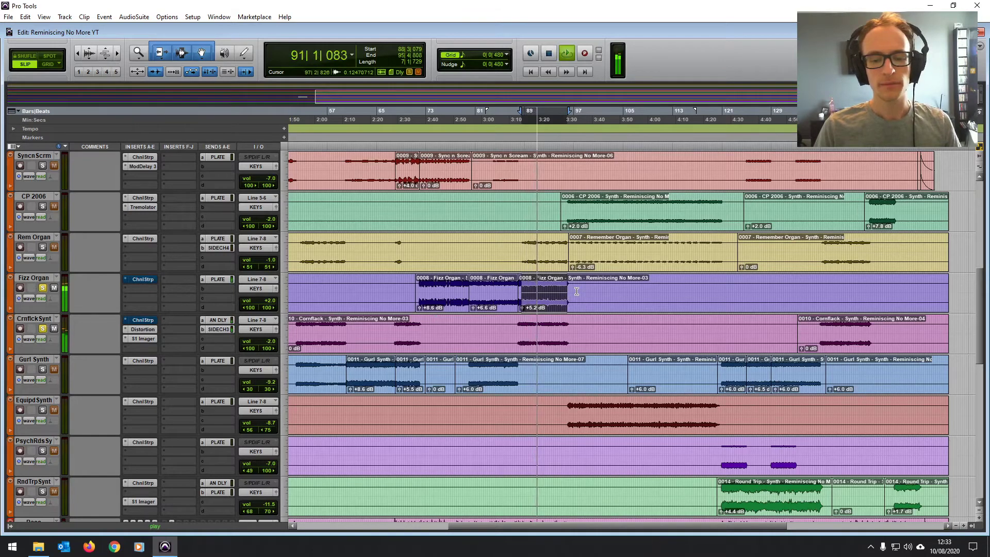
key("space")
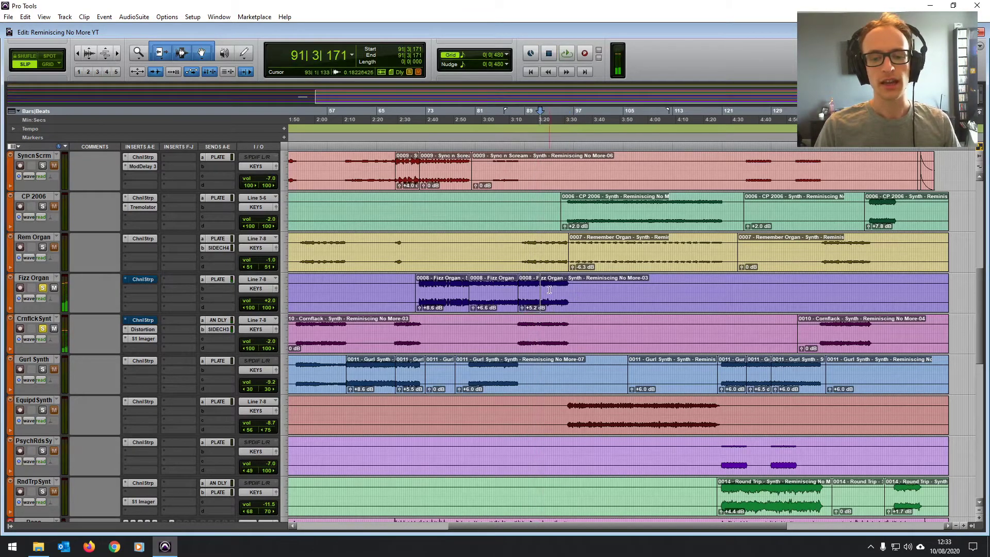
- Select about bars 88 to 96 on Fizz Organ and play the passage with its Channel Strip open
left_click(570, 285)
left_click_drag(569, 285, 520, 299)
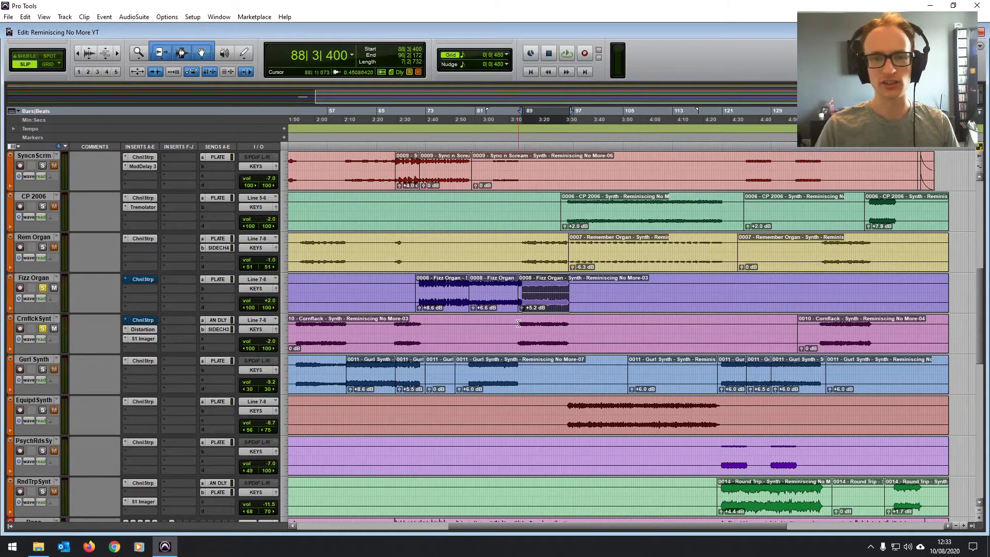
left_click(137, 280)
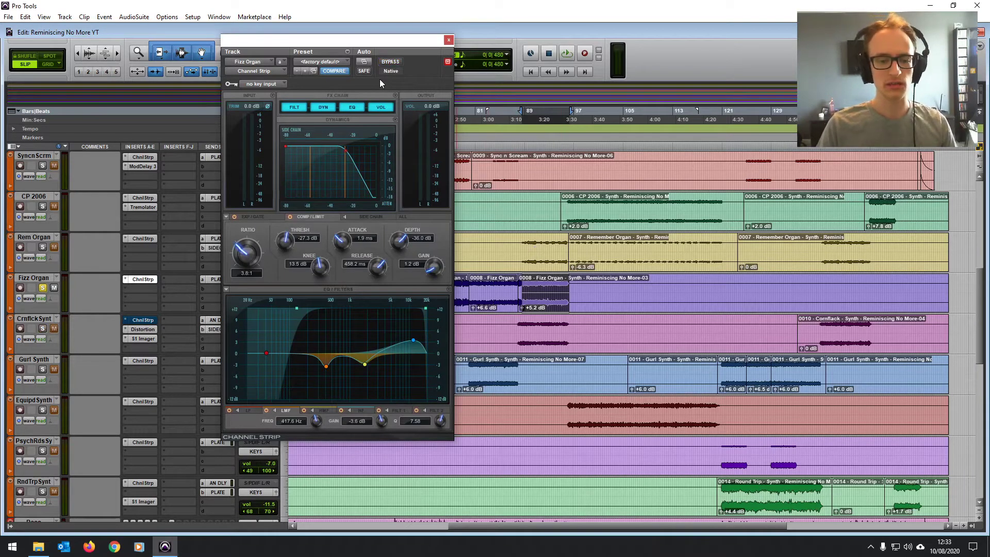
key("space")
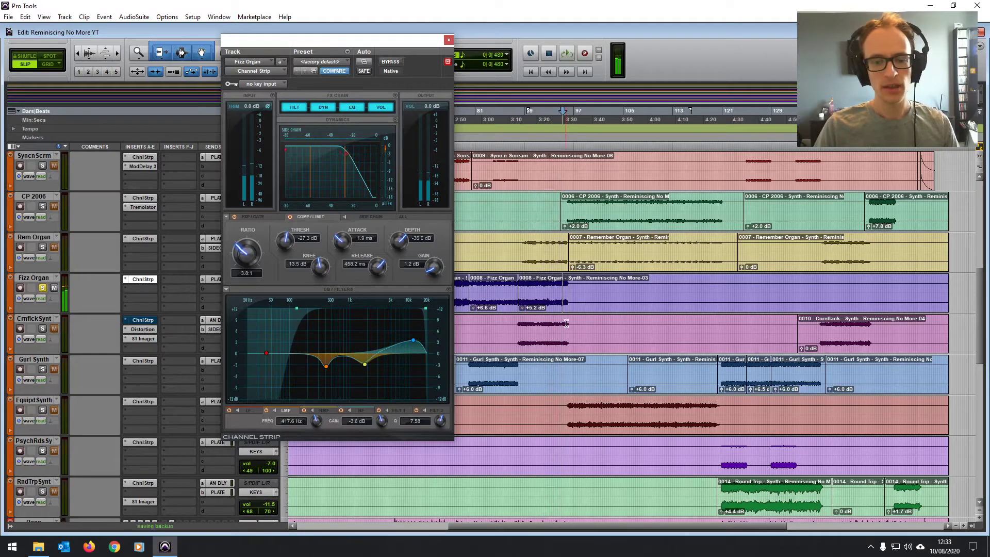
- Select about bars 88 to 96 on CrnflckSynt, solo it instead of Fizz Organ, and examine both filters in its Channel Strip
left_click_drag(569, 330, 519, 330)
left_click(43, 288)
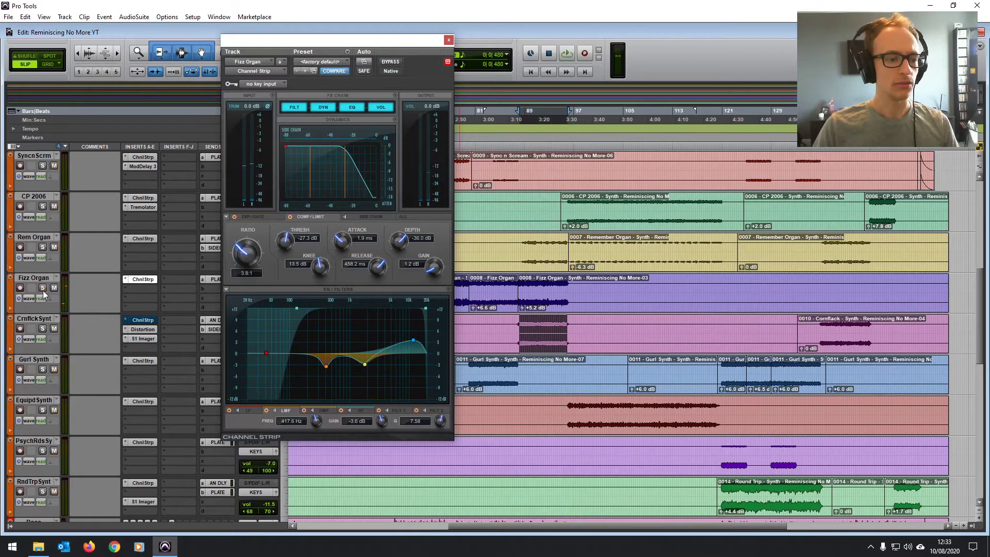
left_click(43, 328)
left_click(151, 323)
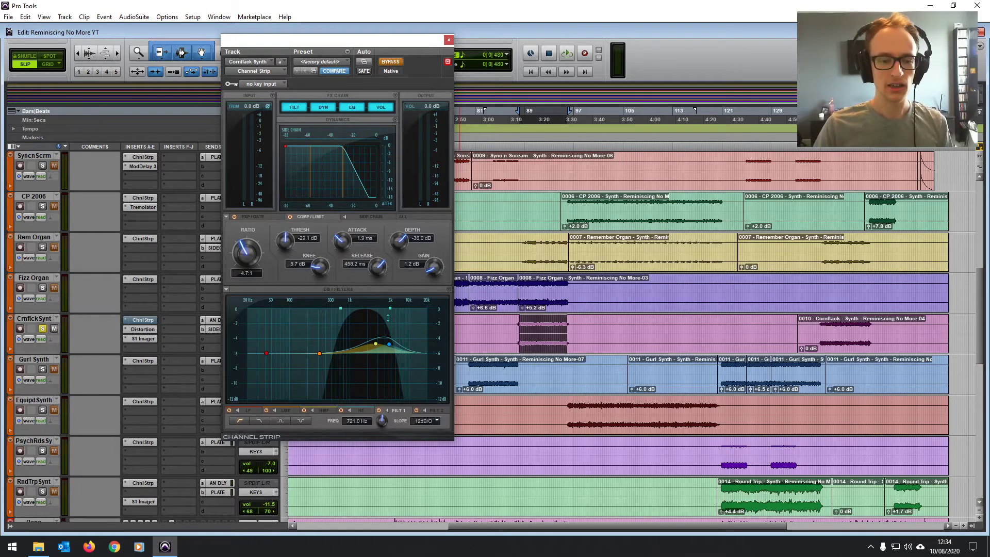
left_click(436, 410)
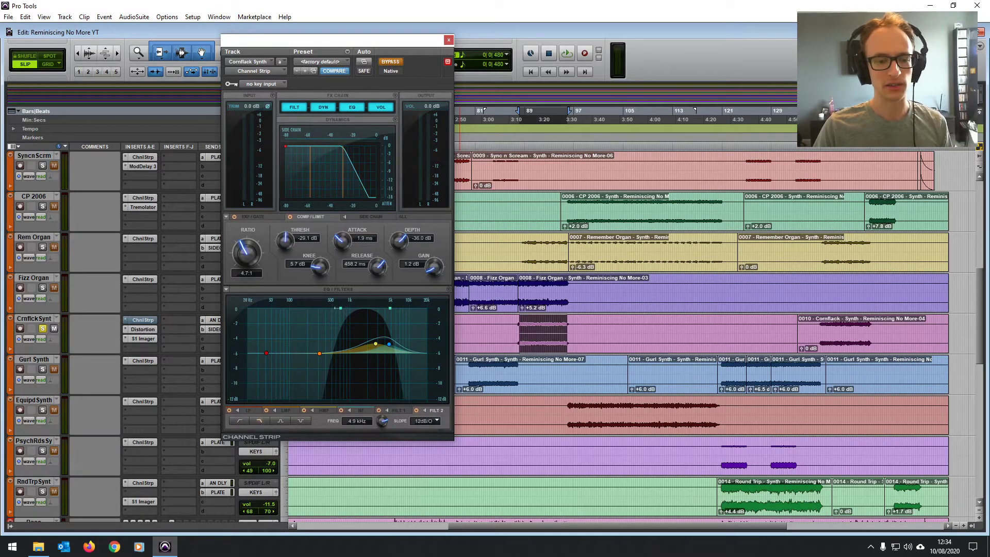
left_click(398, 410)
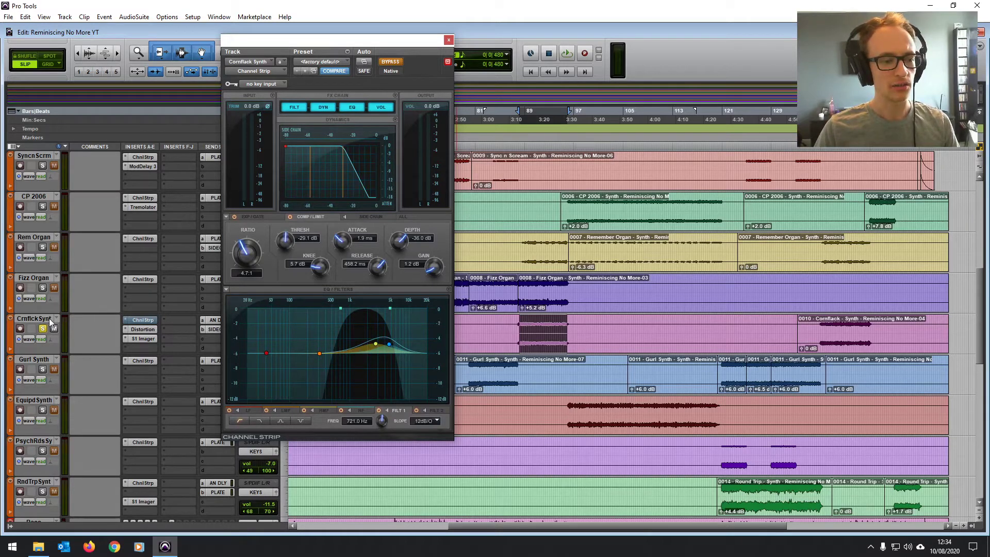
- Play Fizz Organ and CrnflckSynt soloed together, comparing the sound with both Channel Strips bypassed and active
left_click(144, 280)
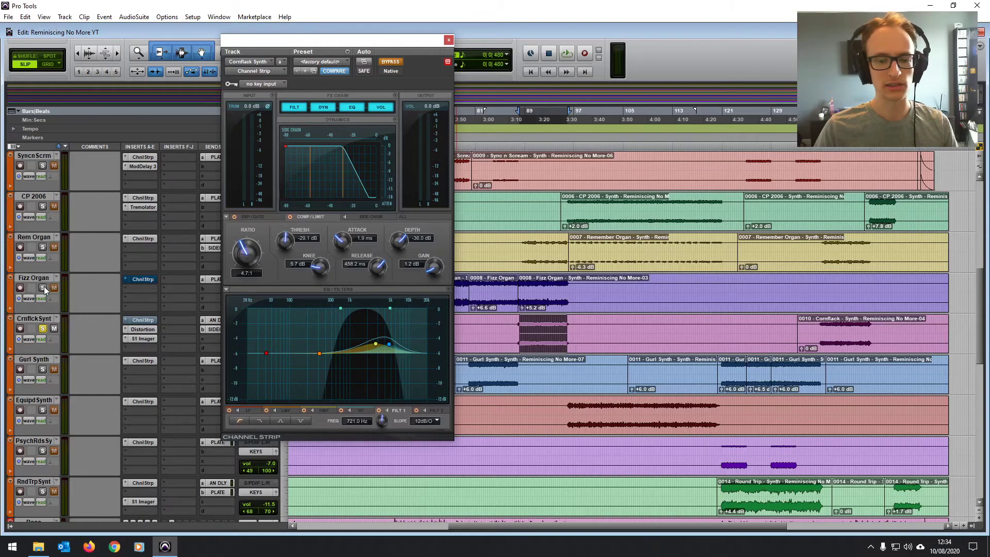
left_click(42, 288)
key("space")
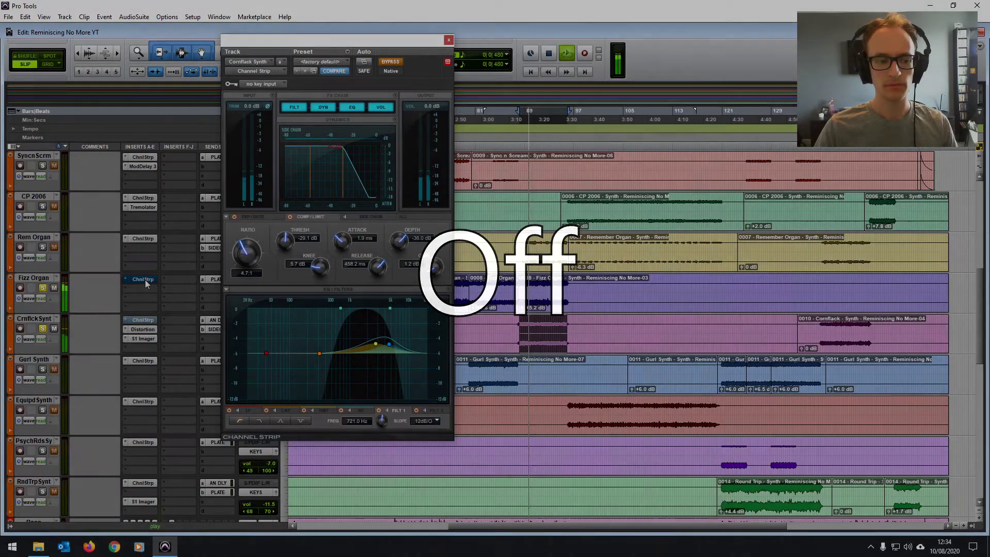
left_click(145, 279, "ctrl")
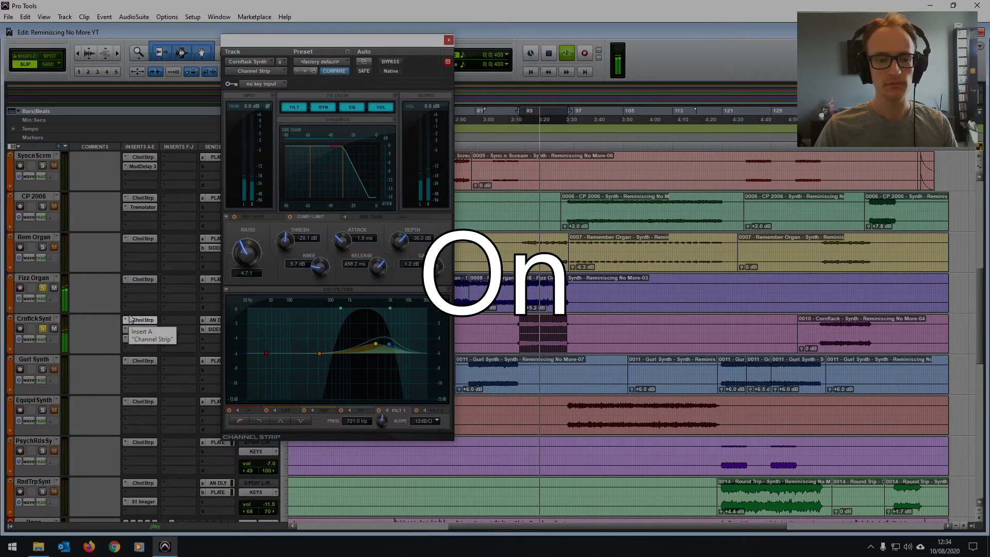
left_click(141, 278, "ctrl")
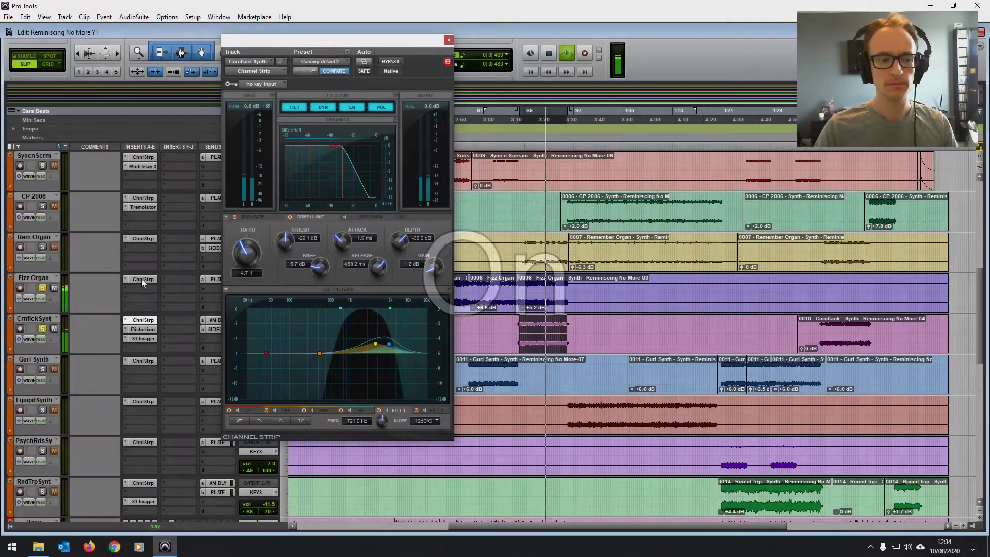
left_click(141, 318, "ctrl")
- Close the Channel Strip, select about bars 88 to 96 on Rem Organ, and play the passage with Fizz Organ and CrnflckSynt soloed
left_click(522, 240)
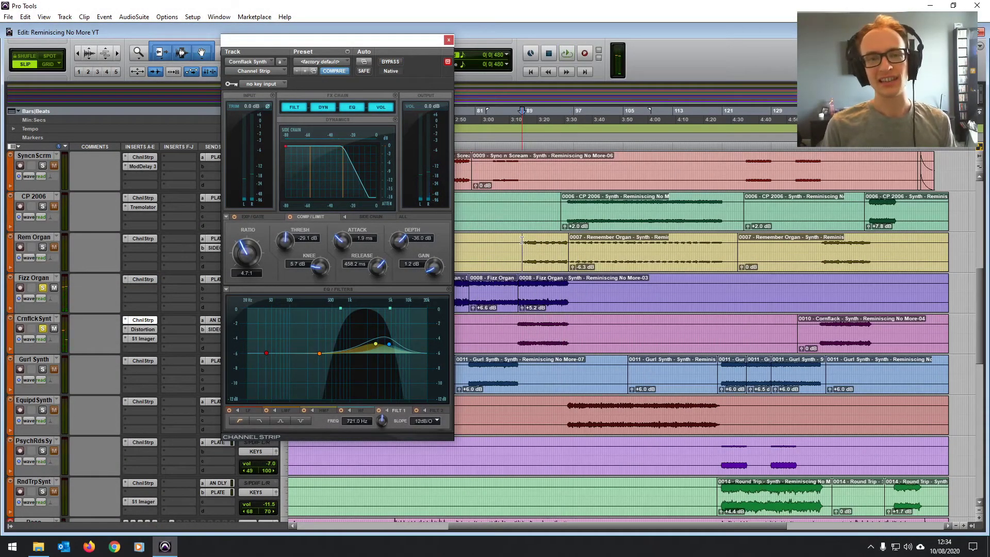
left_click(449, 40)
left_click_drag(522, 243, 569, 246)
scroll(48, 156, "up", 5)
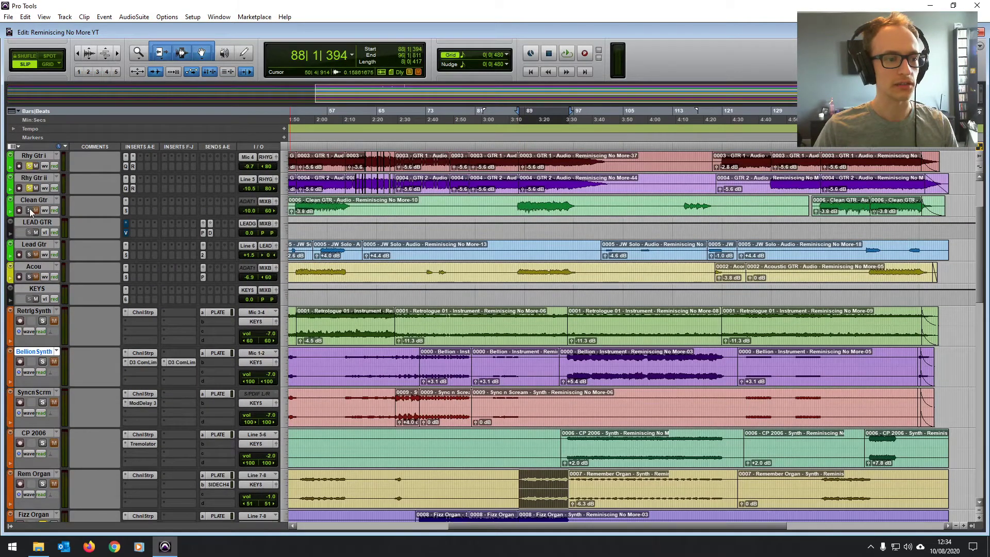
scroll(333, 309, "down", 5)
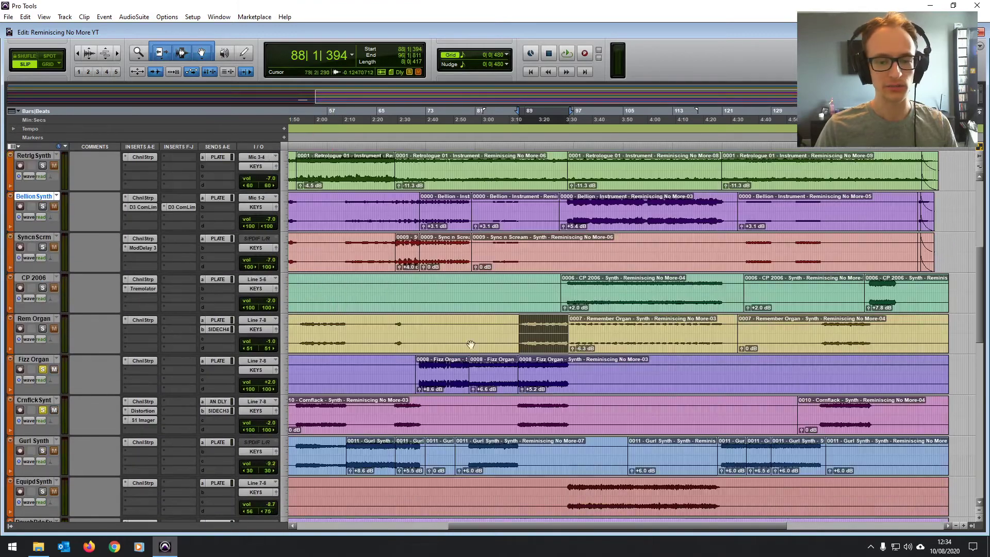
scroll(471, 345, "down", 3)
key("space")
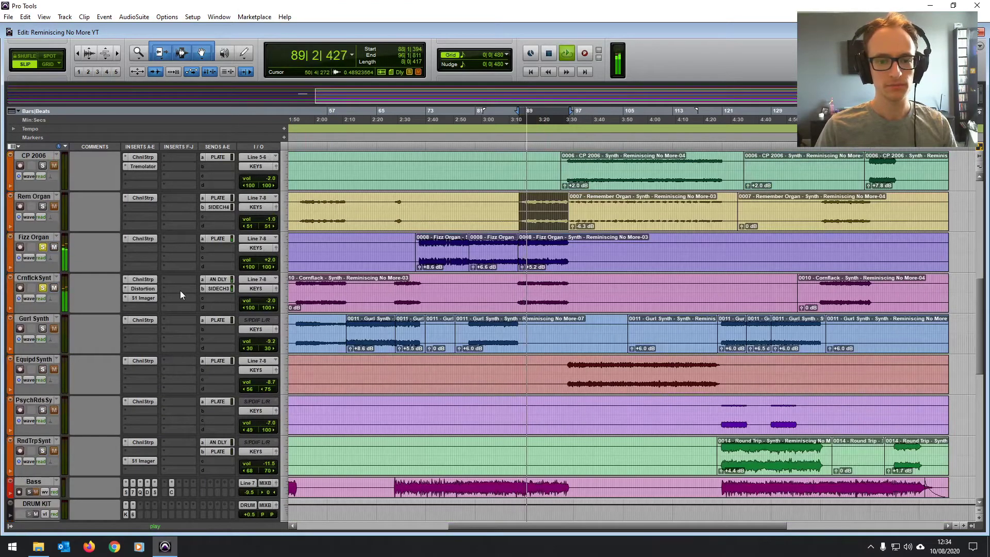
scroll(400, 346, "up", 3)
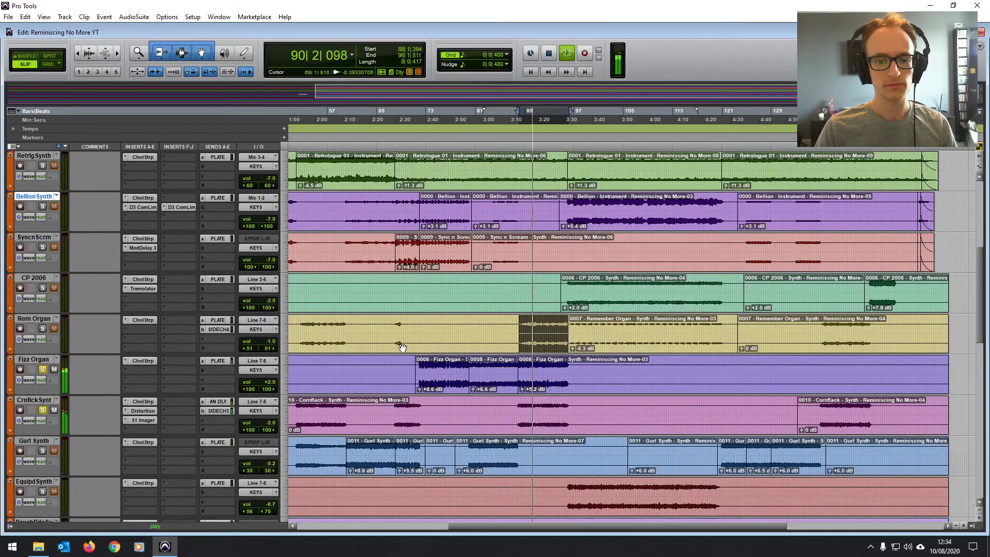
scroll(401, 347, "down", 3)
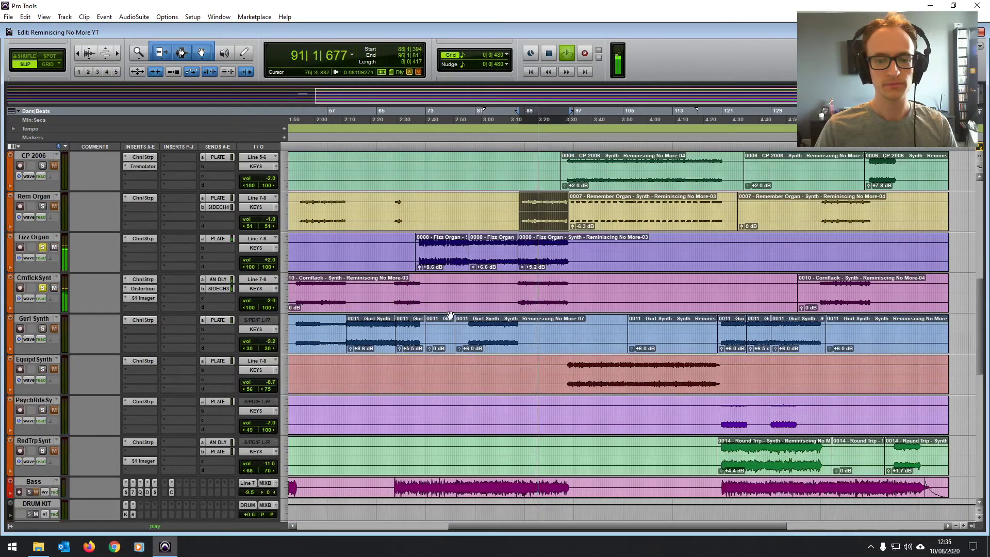
key("space")
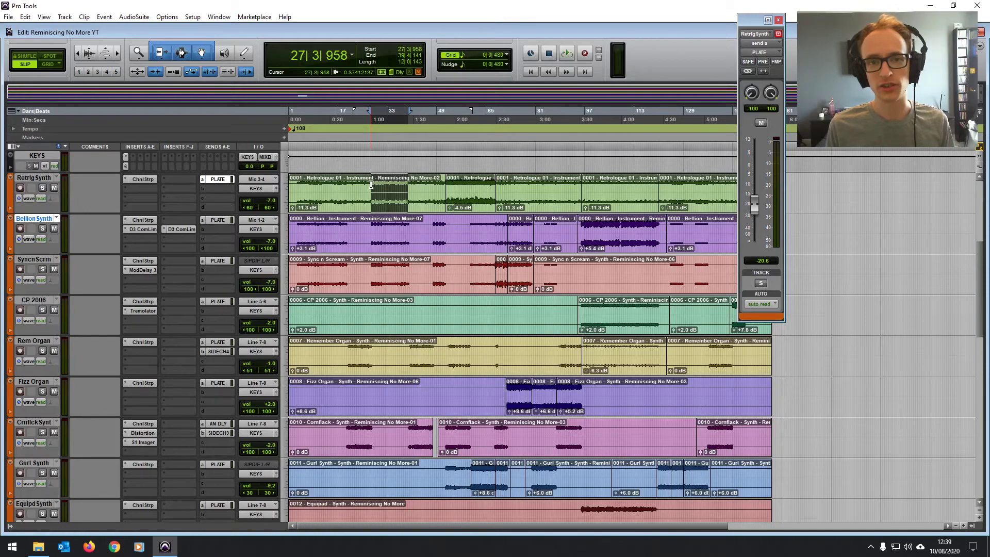
- Find the PLATE track, view its D-Verb reverb, and return to the synth tracks
scroll(240, 247, "down", 15)
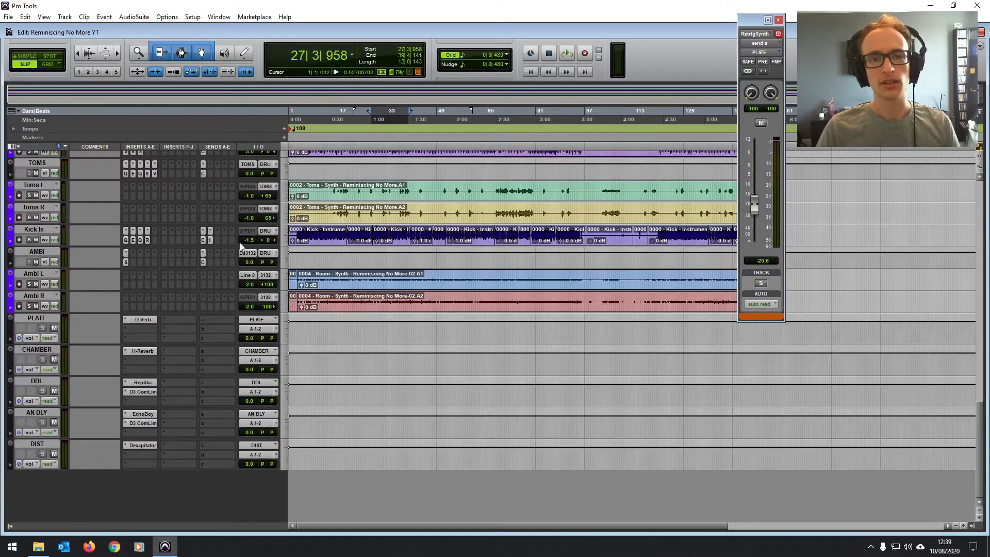
left_click(141, 319)
left_click(451, 43)
scroll(408, 299, "up", 15)
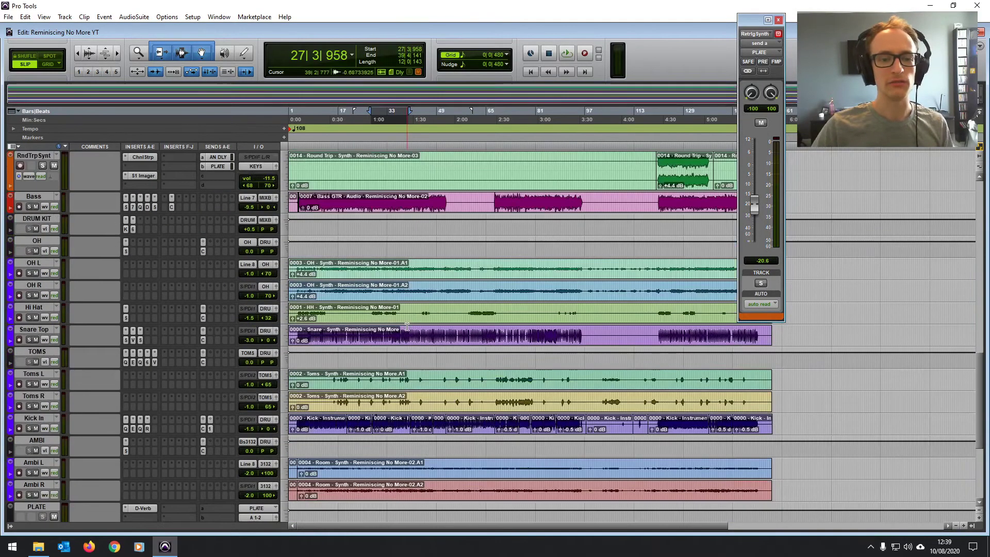
scroll(406, 296, "up", 2)
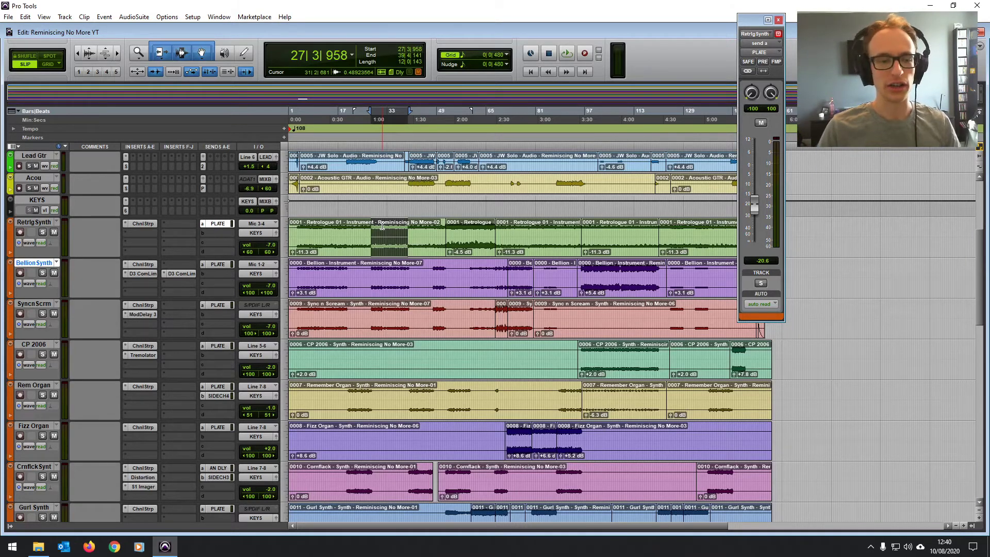
- Solo RetrigSynth and play it from about bar 27 with its PLATE send open, stopping after a few bars
left_click(43, 232)
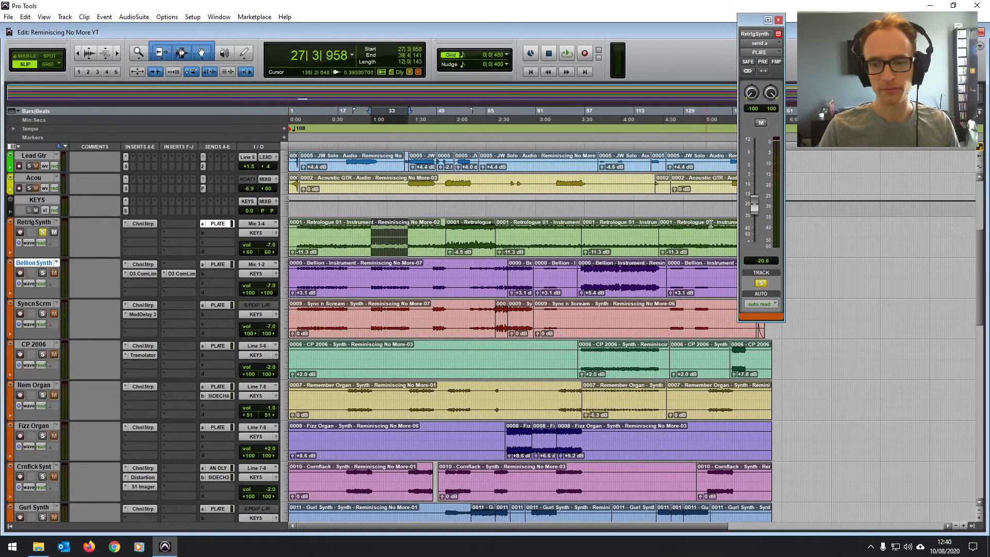
key("space")
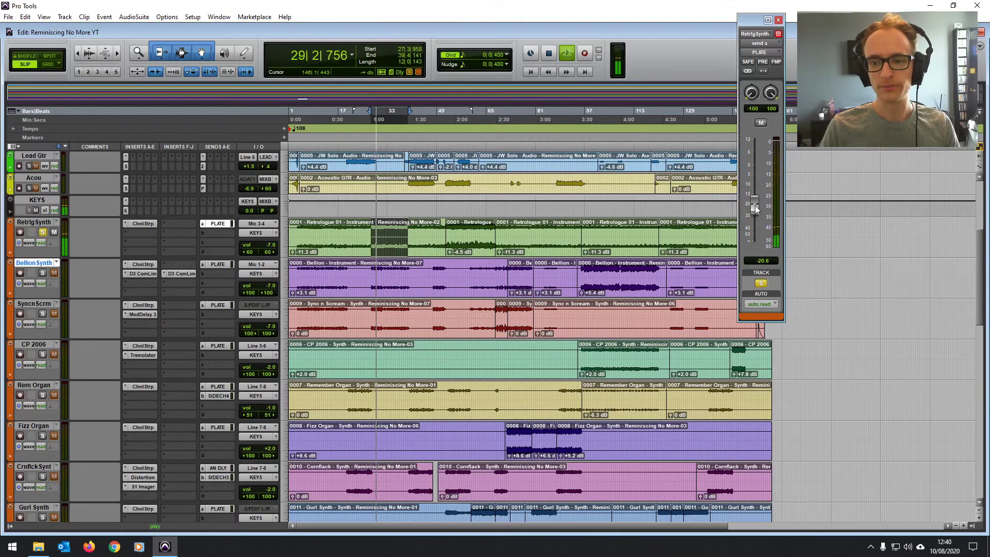
key("space")
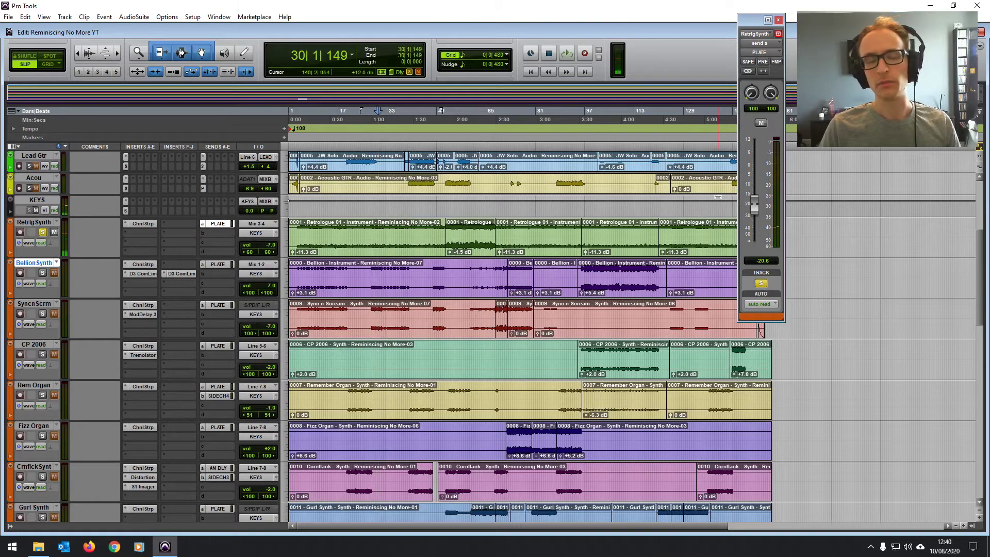
- Select about bars 27 to 39 on RetrigSynth, play the soloed passage, and raise its PLATE send level
left_click_drag(370, 232, 409, 232)
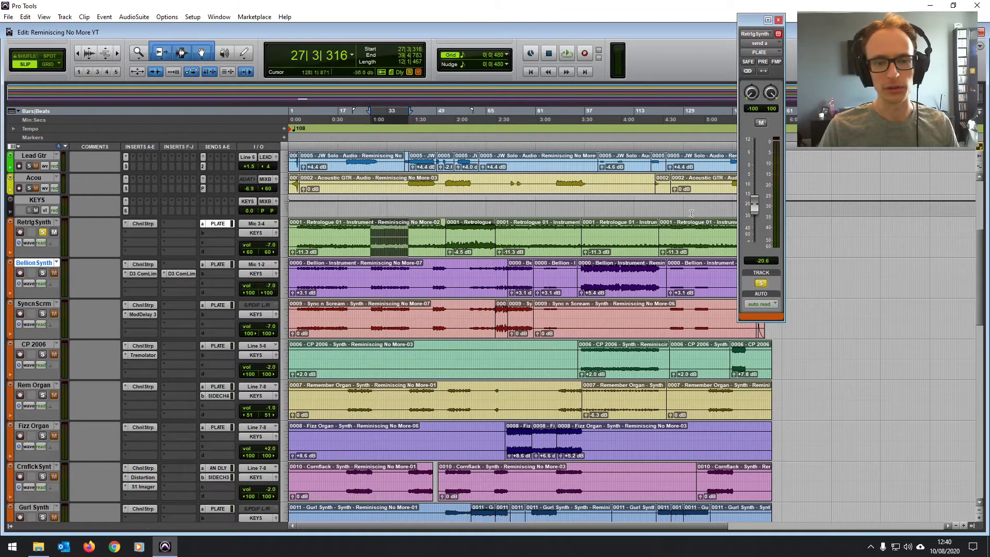
key("space")
left_click_drag(753, 195, 750, 142)
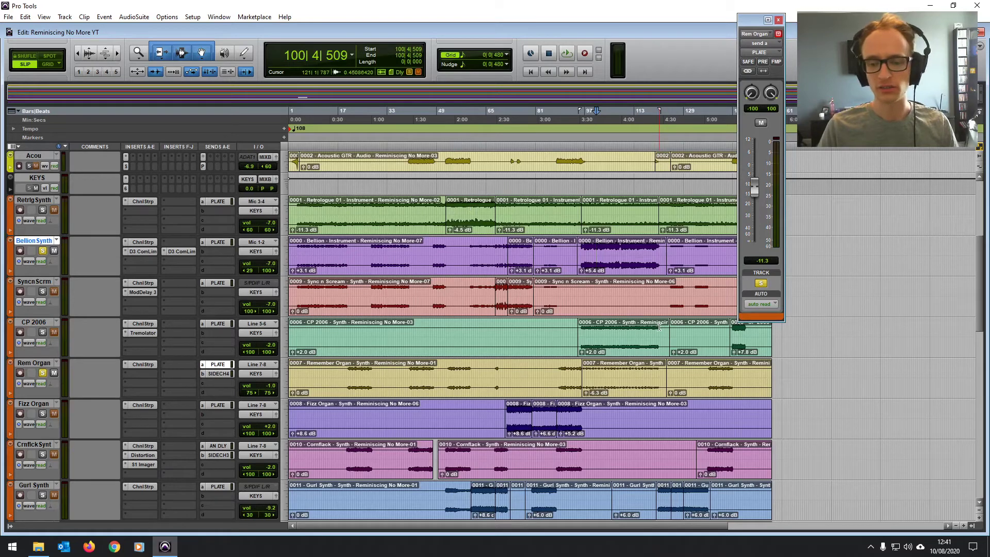
- Select about bars 95 to 121 on CP 2006, solo only that track, and play it with its PLATE send open
left_click_drag(659, 327, 580, 326)
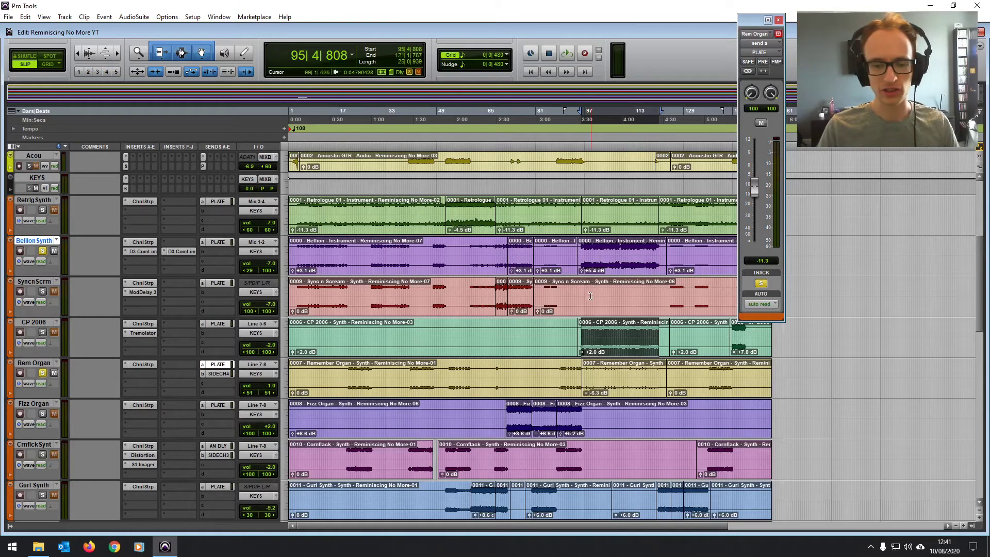
left_click(42, 332, "alt")
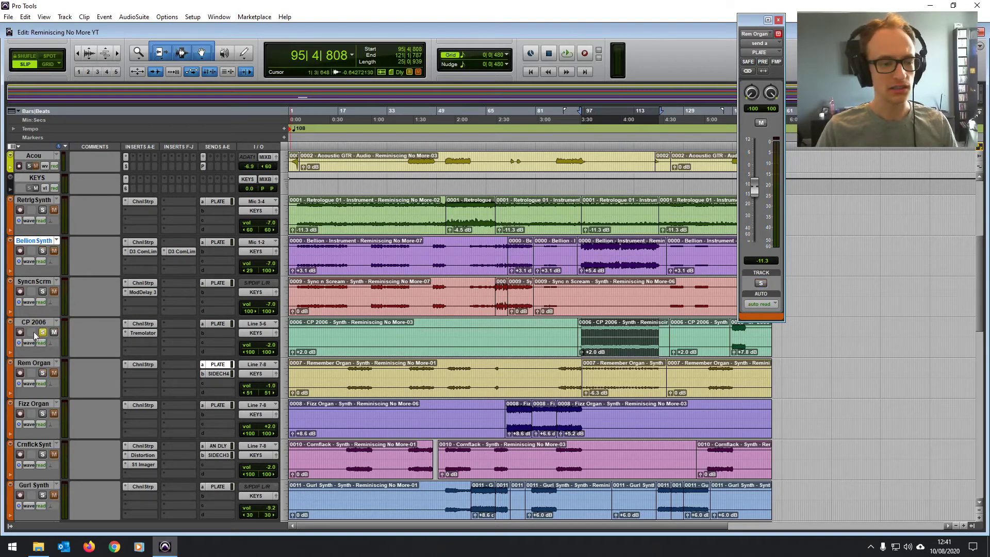
key("space")
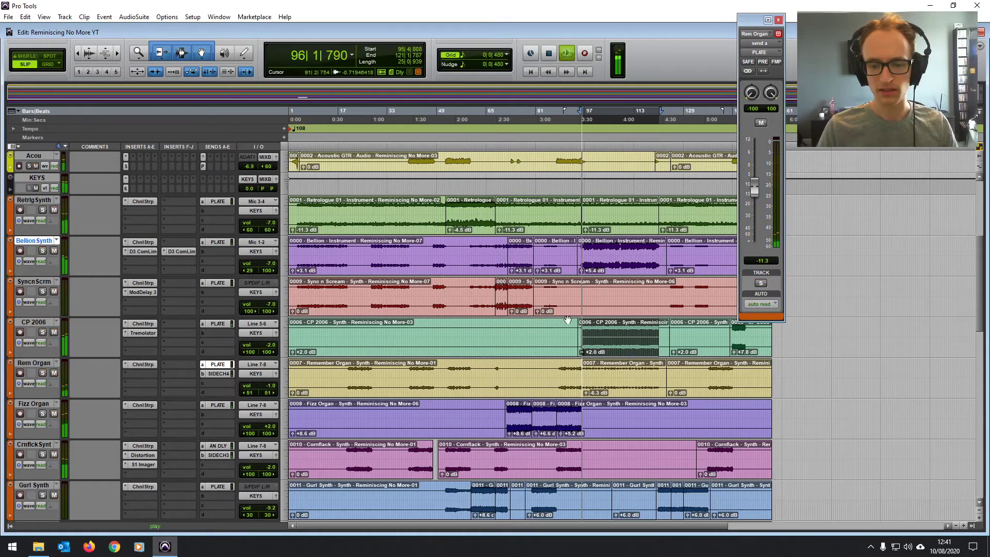
left_click(43, 333)
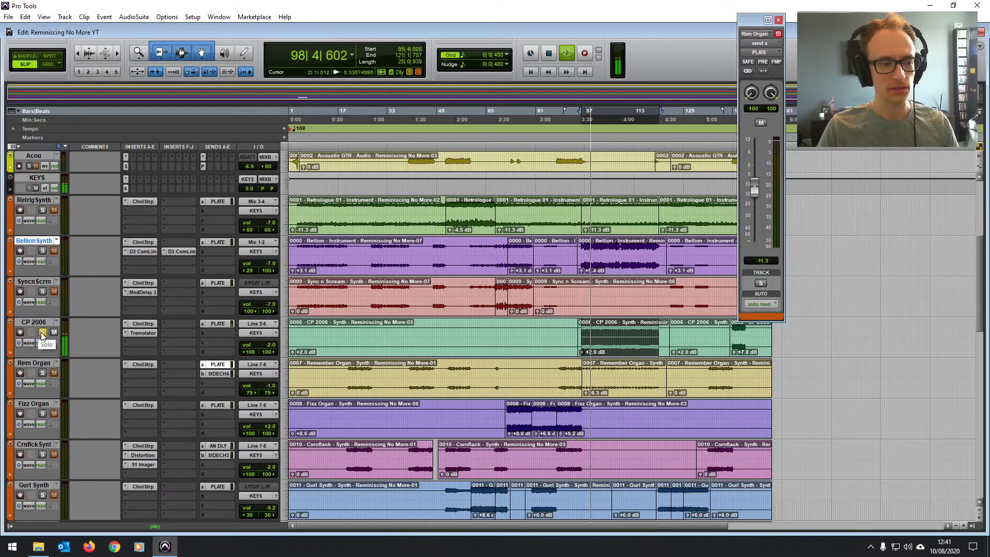
left_click(217, 324)
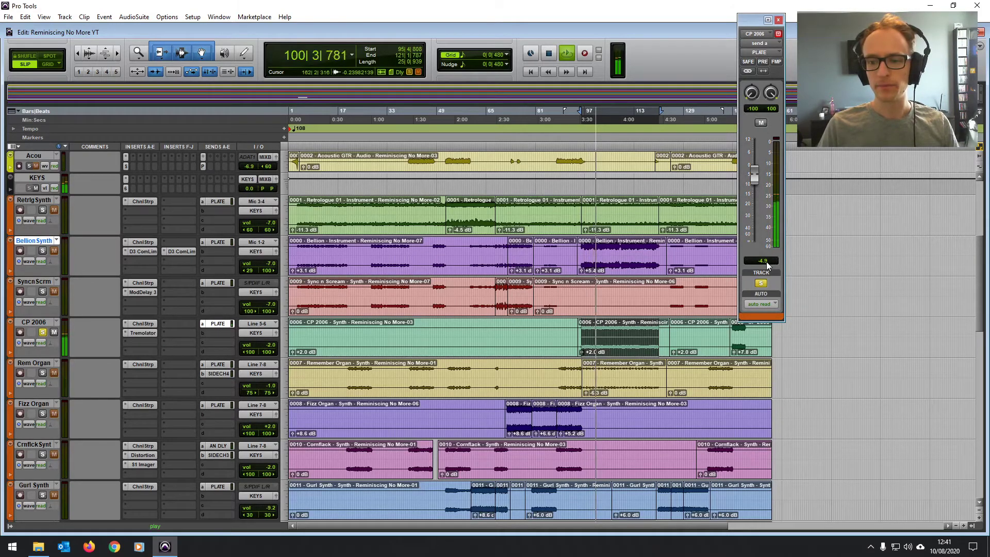
- Play about bars 96 to 120 of Bellion Synth soloed with CP 2006, raising Bellion Synth's PLATE send to +5.0 dB
left_click(594, 245)
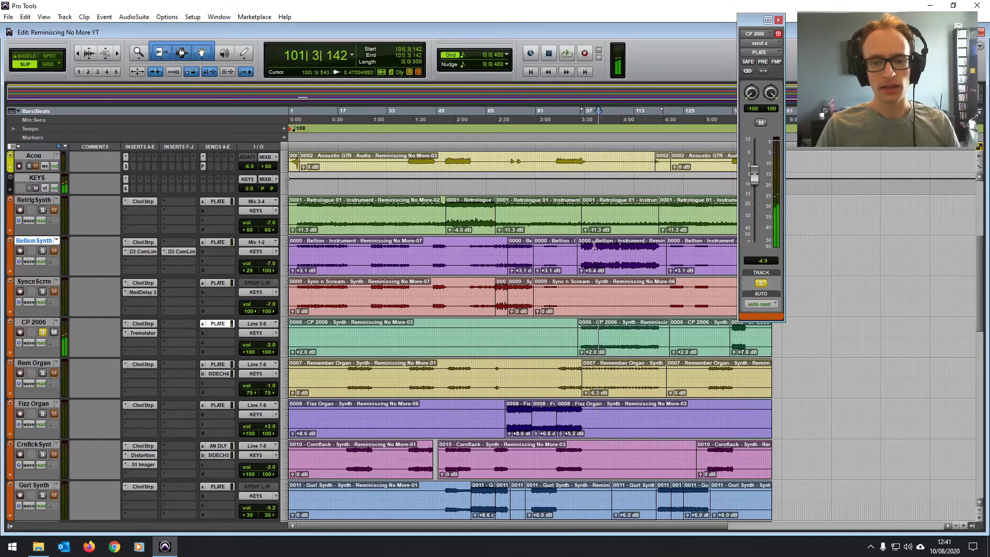
double_click(656, 245)
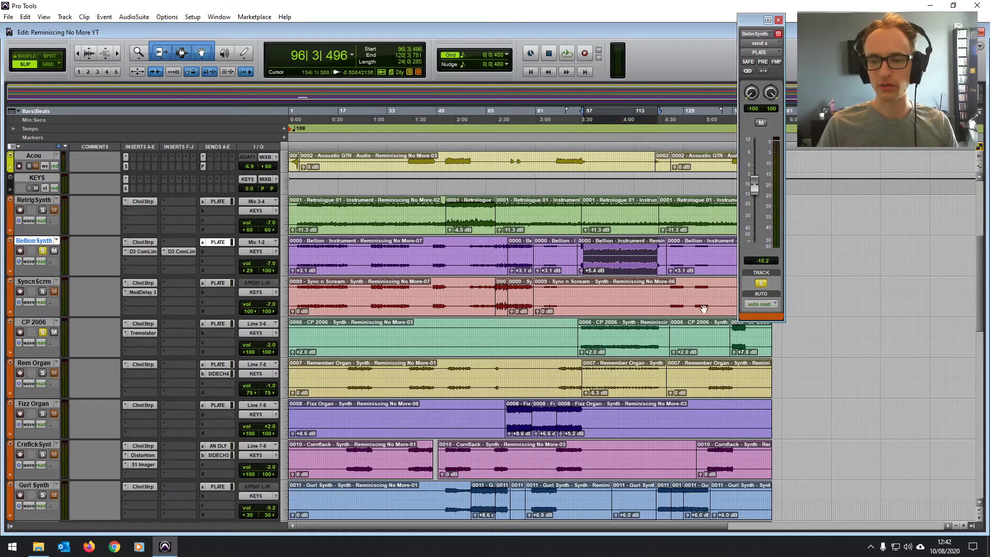
key("space")
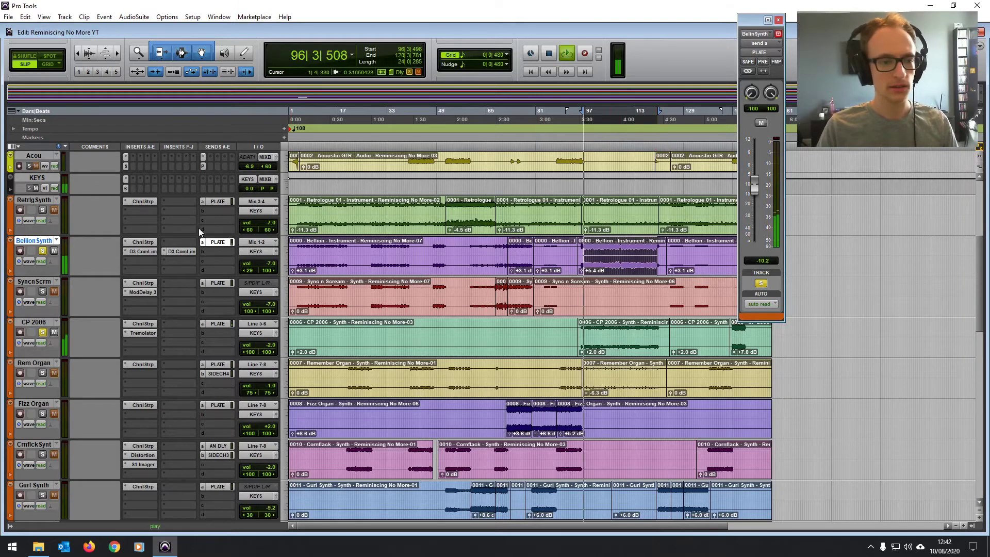
left_click_drag(755, 186, 756, 156)
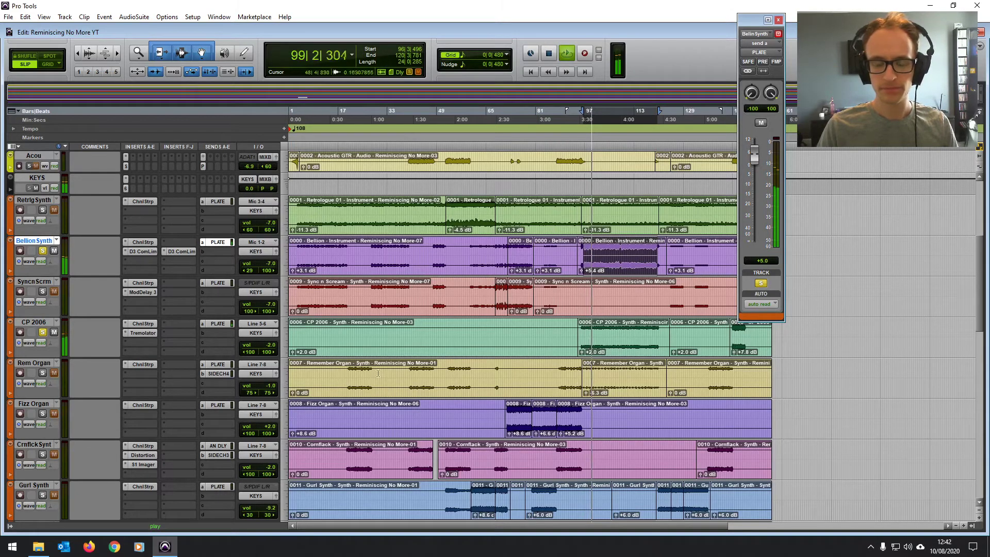
- Open Rem Organ's PLATE send, raise it to about +3.8 dB during playback, and stop after a bar
left_click(223, 365)
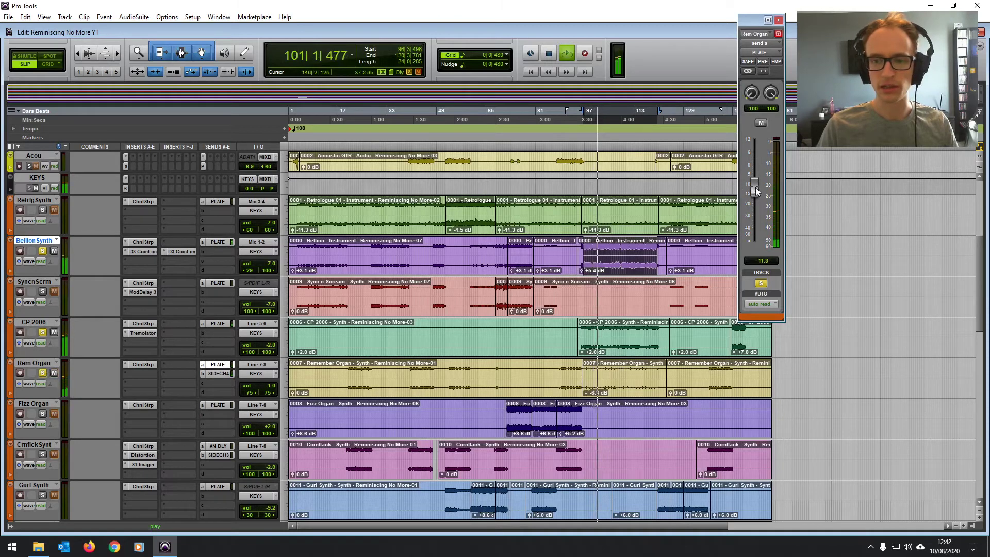
left_click_drag(755, 188, 758, 158)
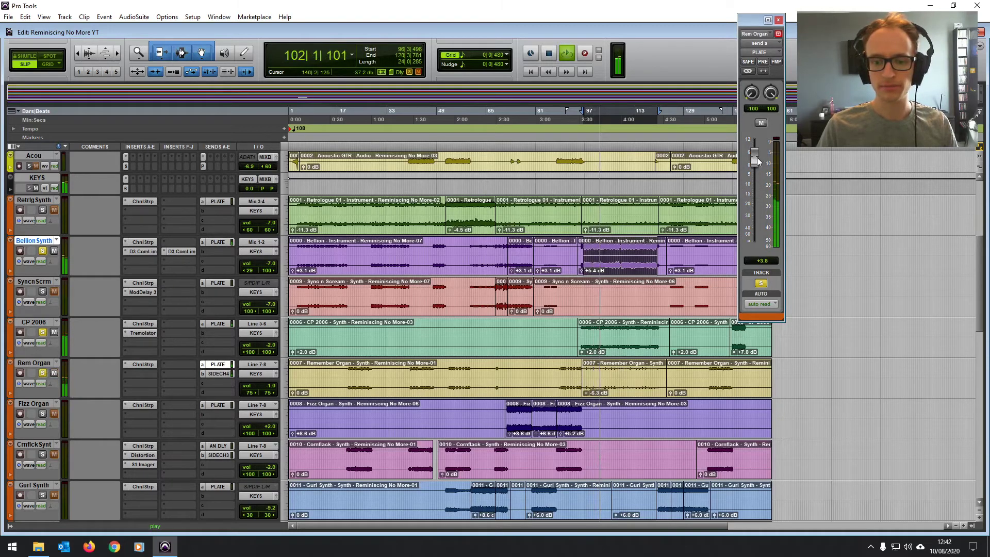
key("space")
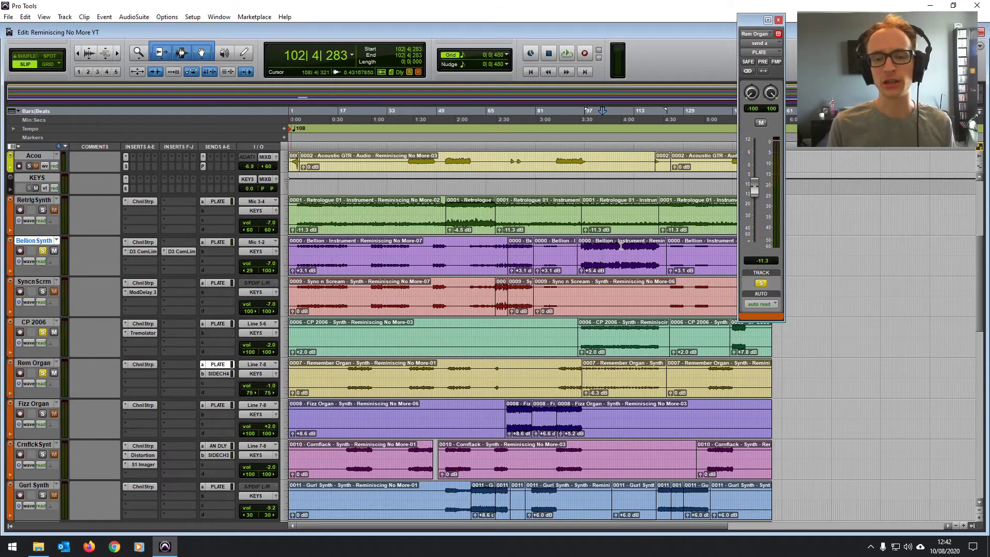
- Select about bars 28 to 38 on Bellion Synth and play the passage soloed together with SyncnScrm
scroll(623, 254, "up", 2)
scroll(623, 254, "down", 2)
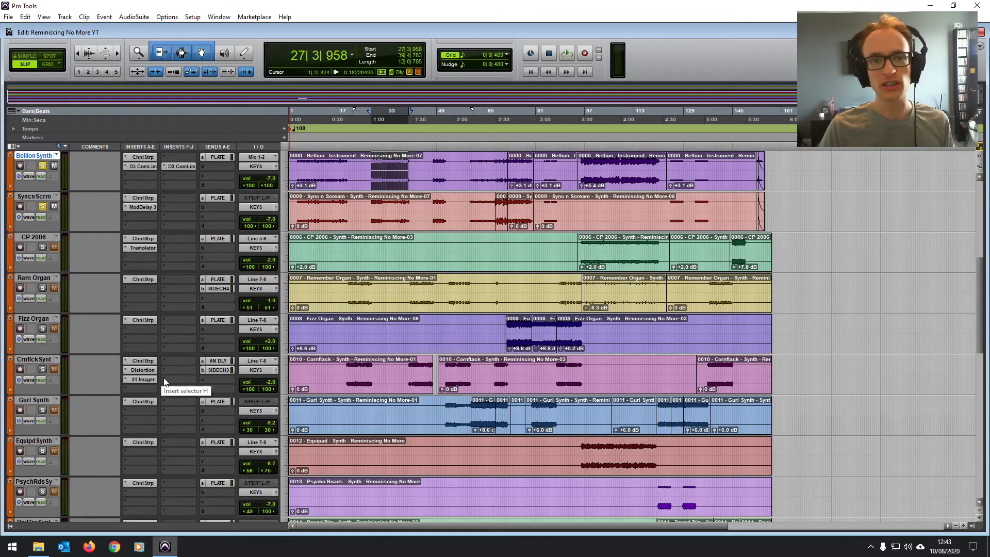
scroll(181, 375, "up", 3)
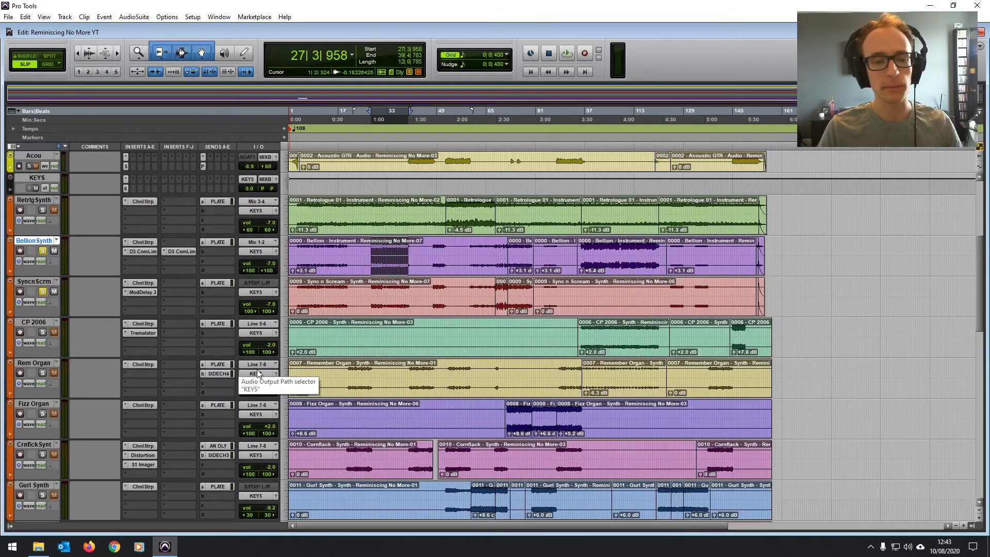
left_click_drag(373, 246, 407, 246)
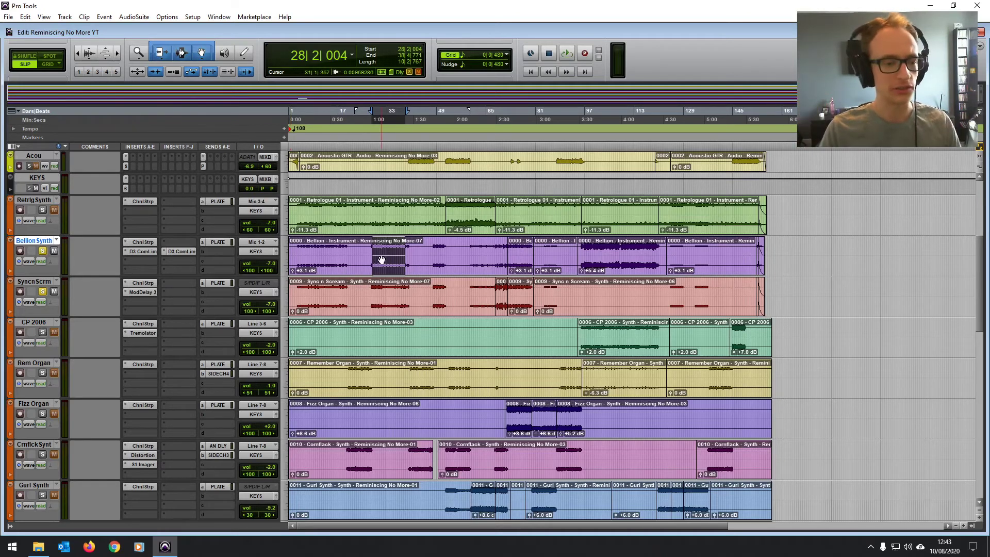
key("space")
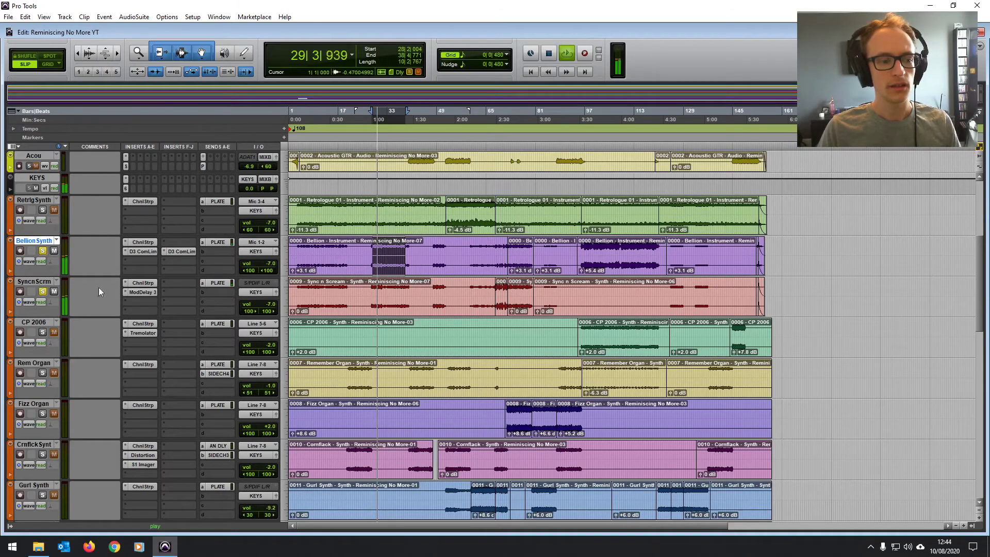
- Open SyncnScrm's Mod Delay III, compare the playback with it bypassed and active, and stop
left_click(143, 293)
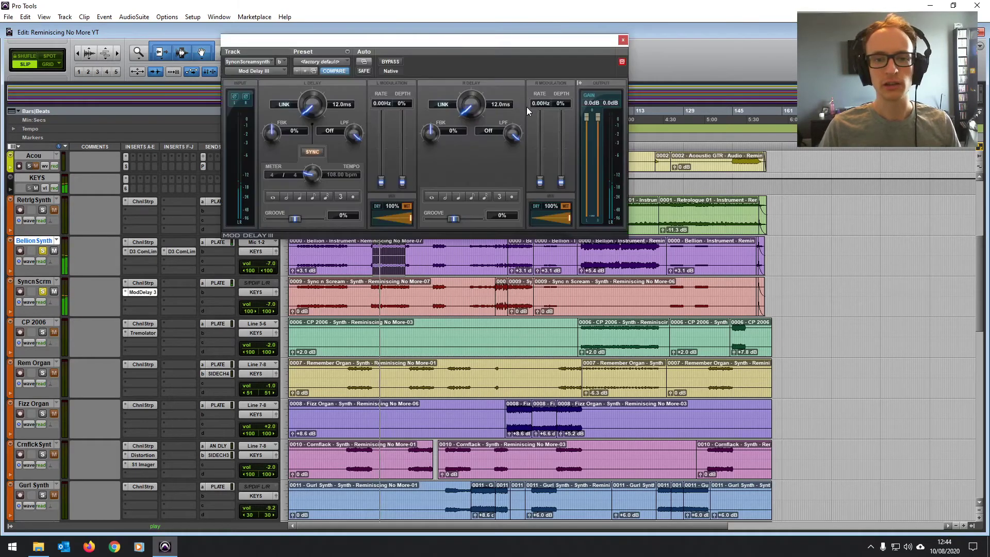
left_click_drag(399, 41, 644, 108)
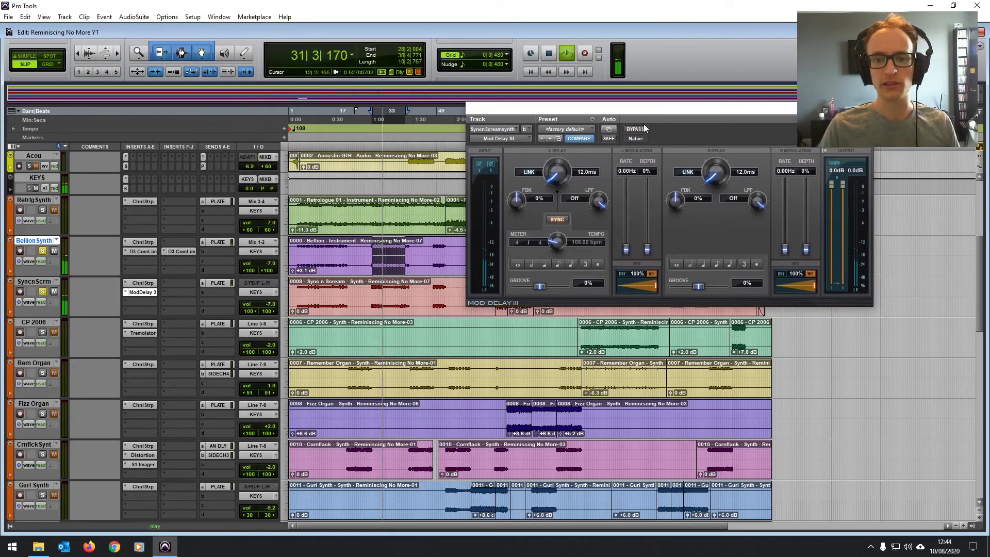
left_click(636, 130)
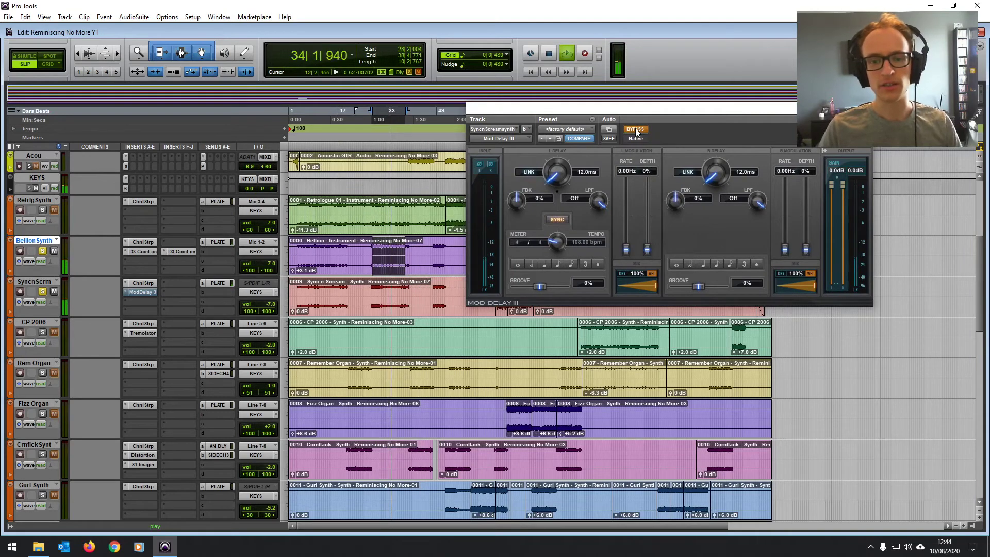
left_click(636, 130)
key("space")
- Select about bars 28 to 40 on Bellion Synth and play them again with Mod Delay III active on SyncnScrm
left_click(384, 252)
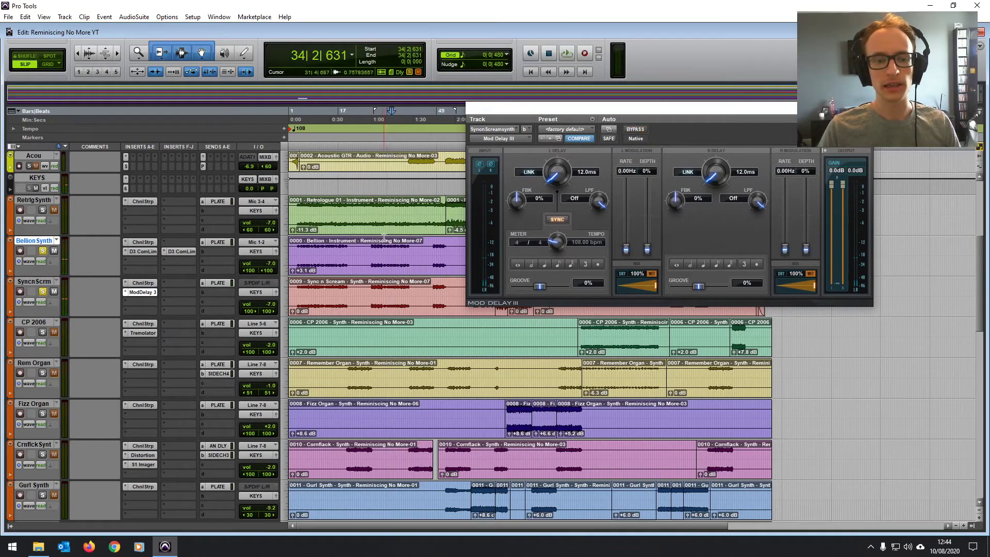
left_click(372, 243)
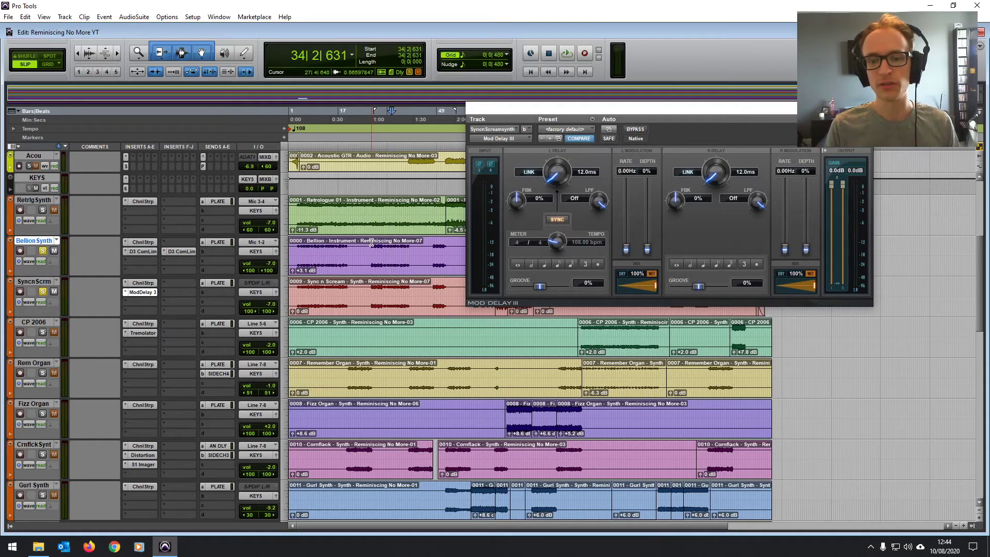
left_click_drag(372, 242, 410, 243)
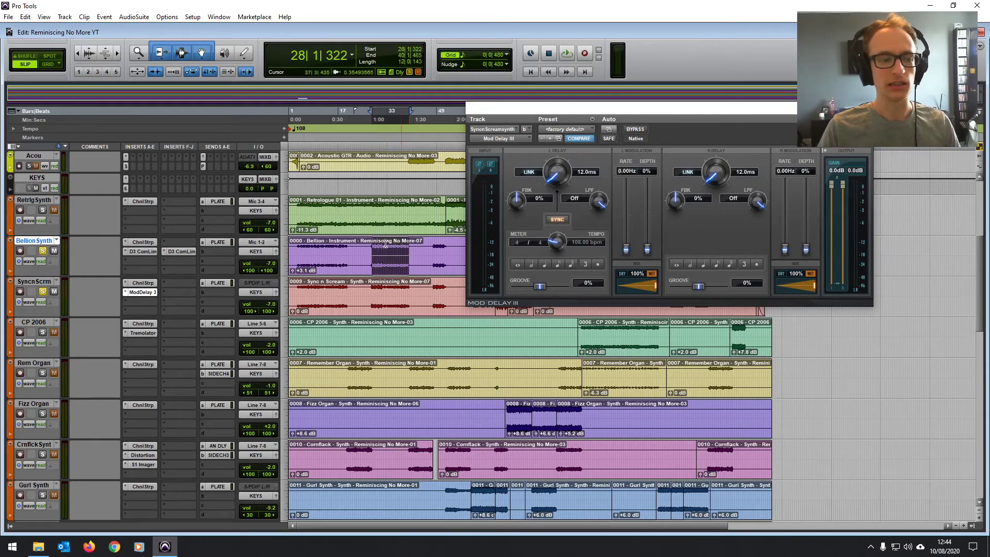
key("space")
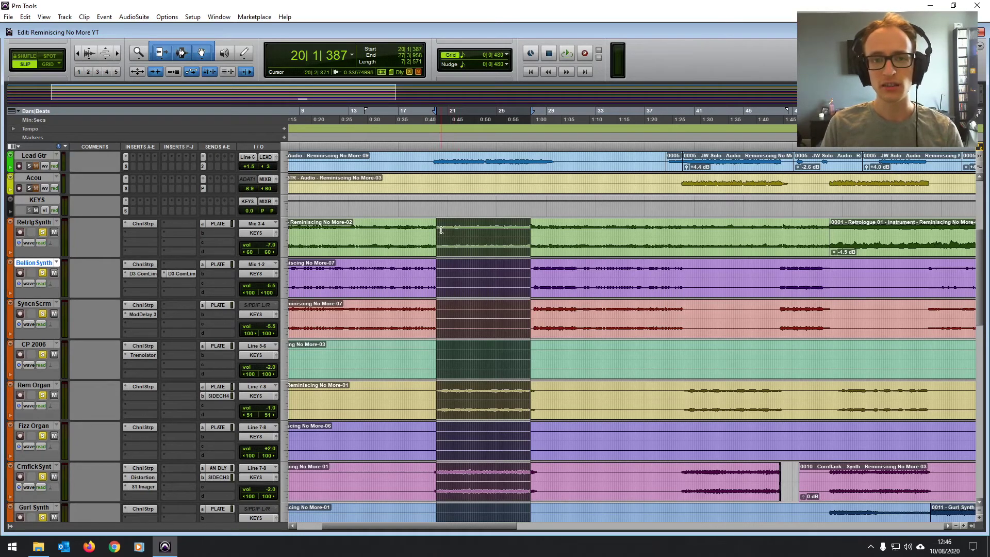
- View and close RetrigSynth's Channel Strip, and open the C6 multiband compressor on the KEYS track for inspection
left_click(146, 223)
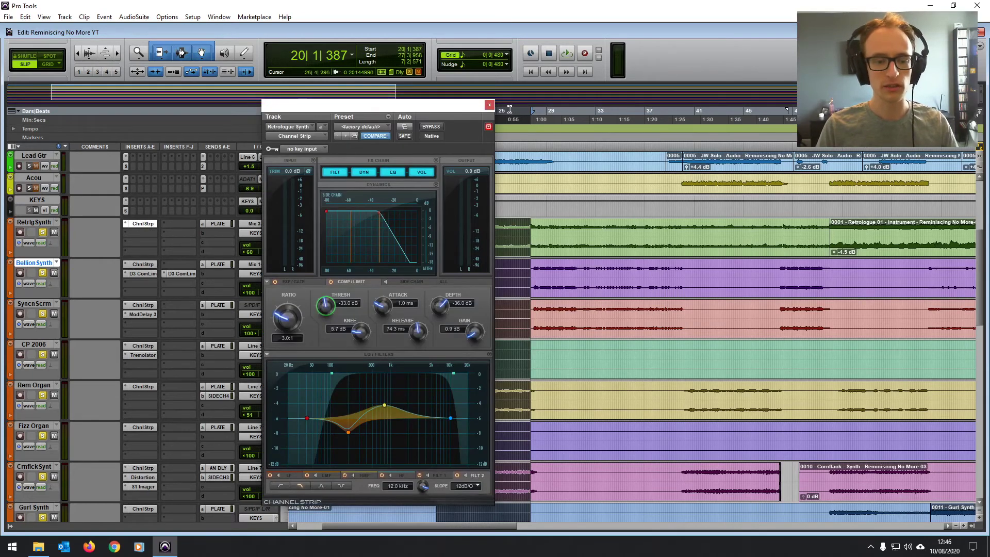
left_click(489, 105)
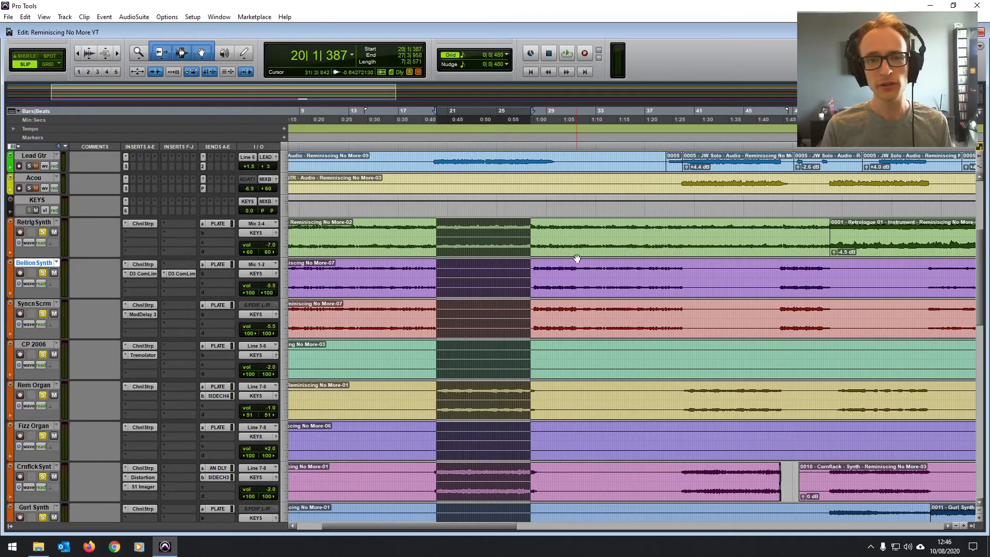
left_click(37, 201)
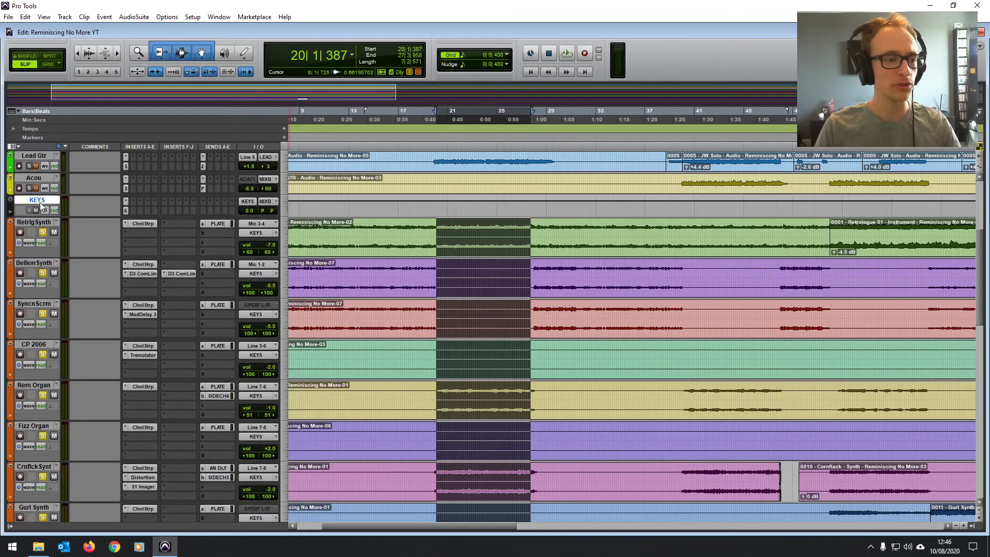
left_click(127, 214)
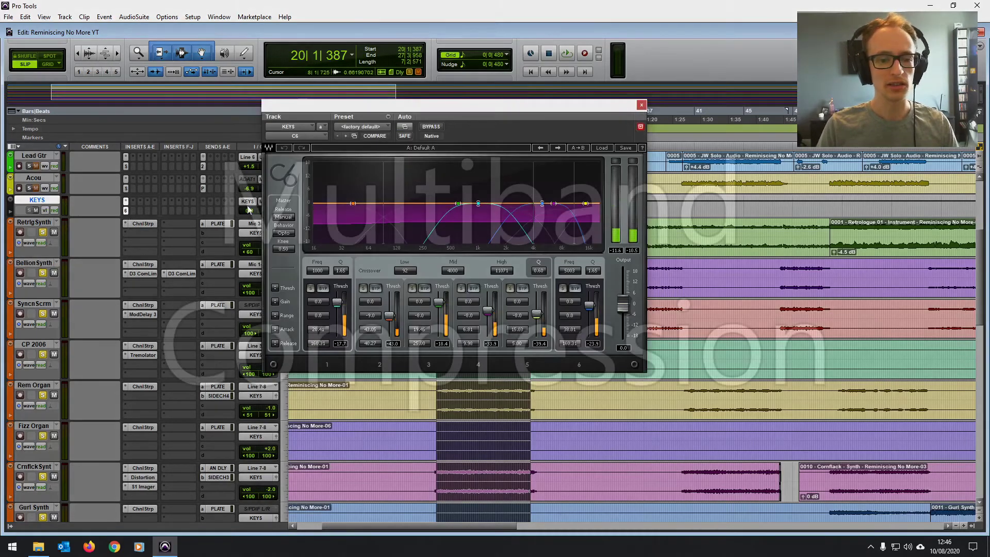
left_click_drag(567, 108, 649, 109)
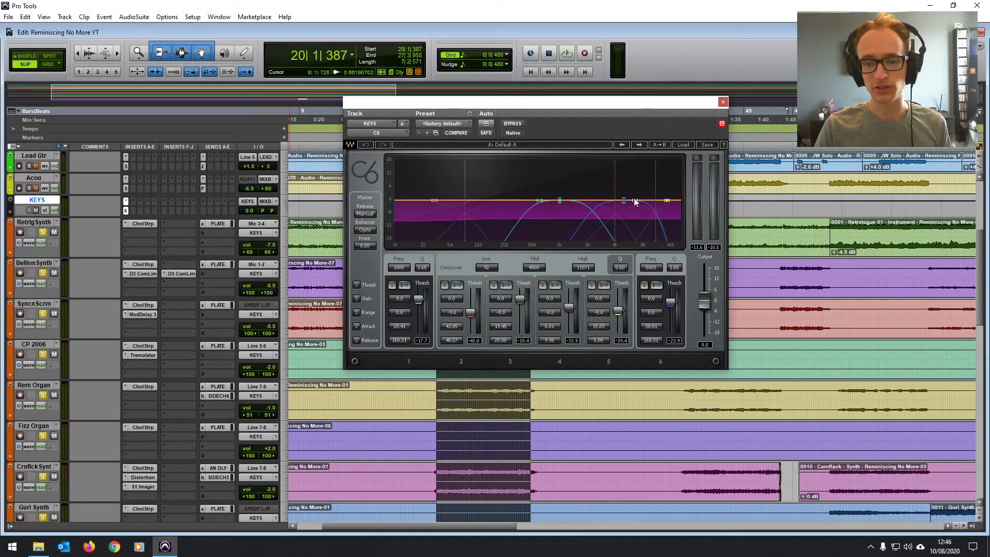
left_click_drag(593, 106, 782, 116)
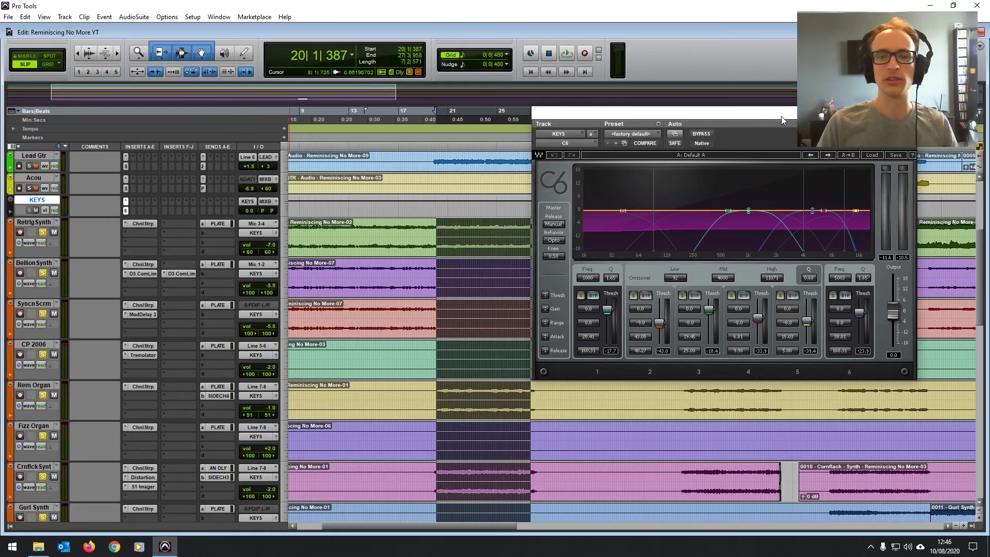
left_click_drag(781, 116, 609, 115)
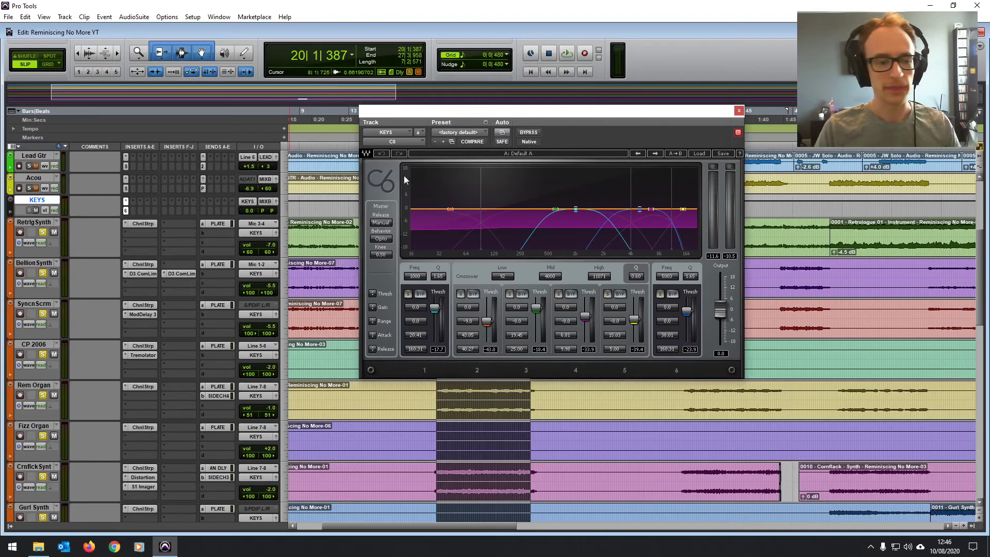
- Play the selected passage from bar 20, comparing the KEYS group with the C6 compressor bypassed and active
left_click(527, 132)
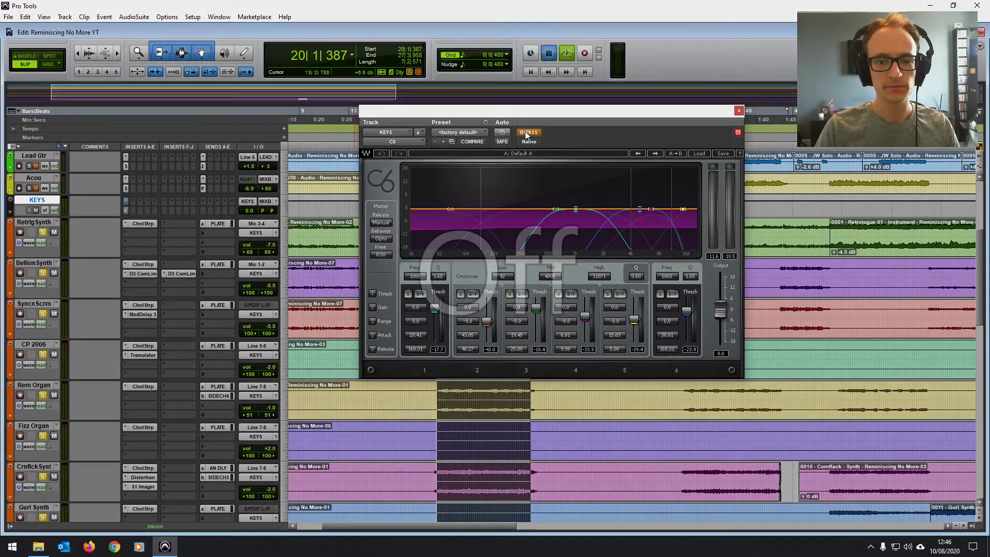
key("space")
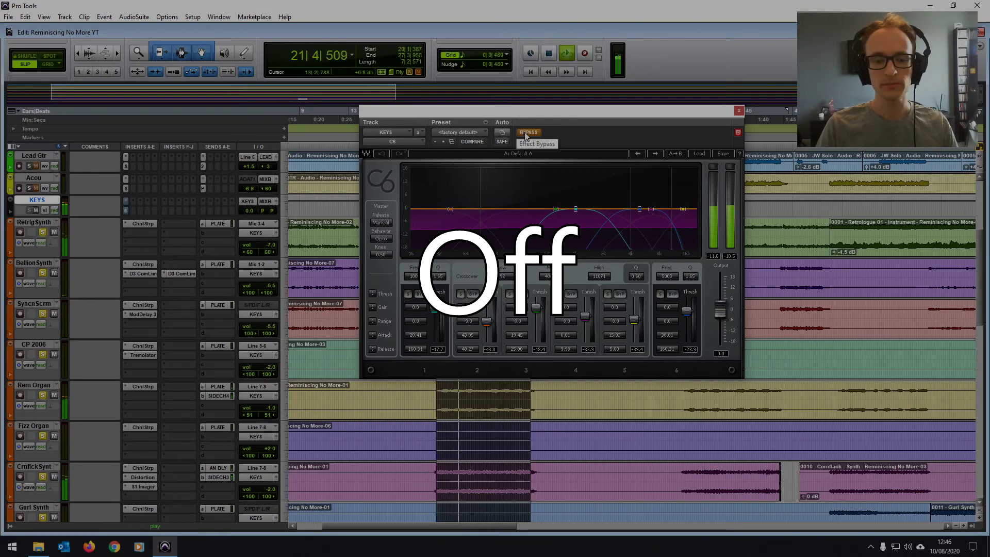
left_click(527, 134)
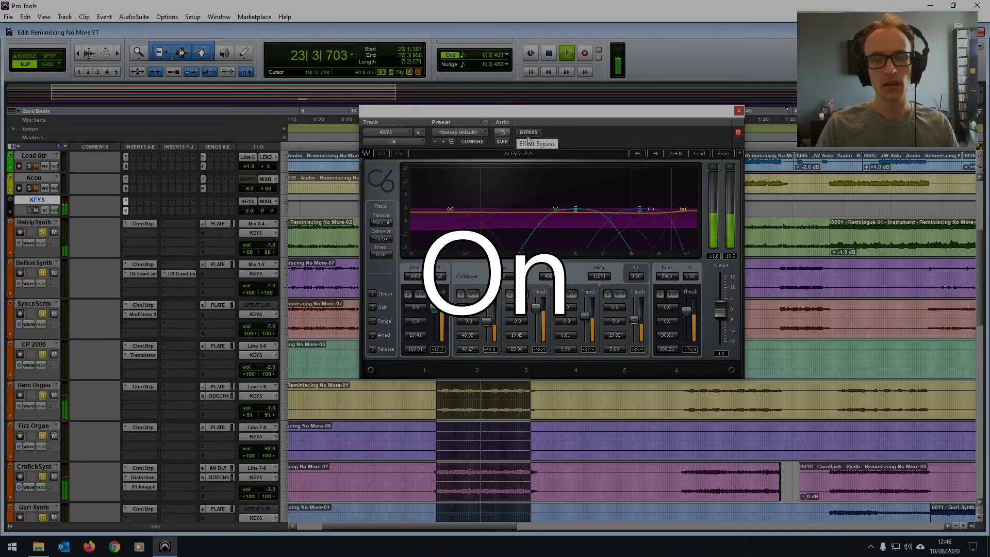
- Stop playback, view the Mix window briefly, and move the C6 compressor window clear of the track lanes in the Edit window
key("space")
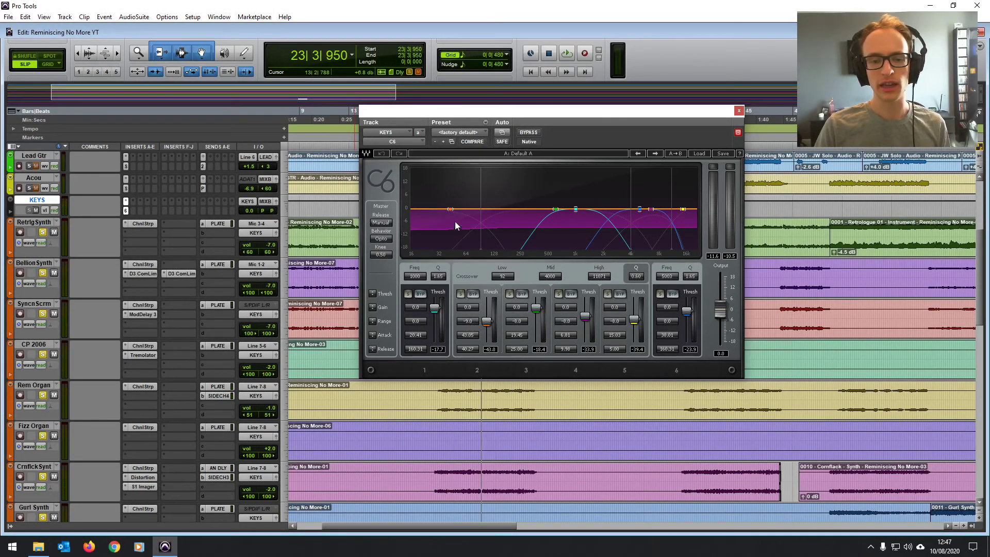
left_click_drag(540, 117, 407, 104)
key("ctrl+equal")
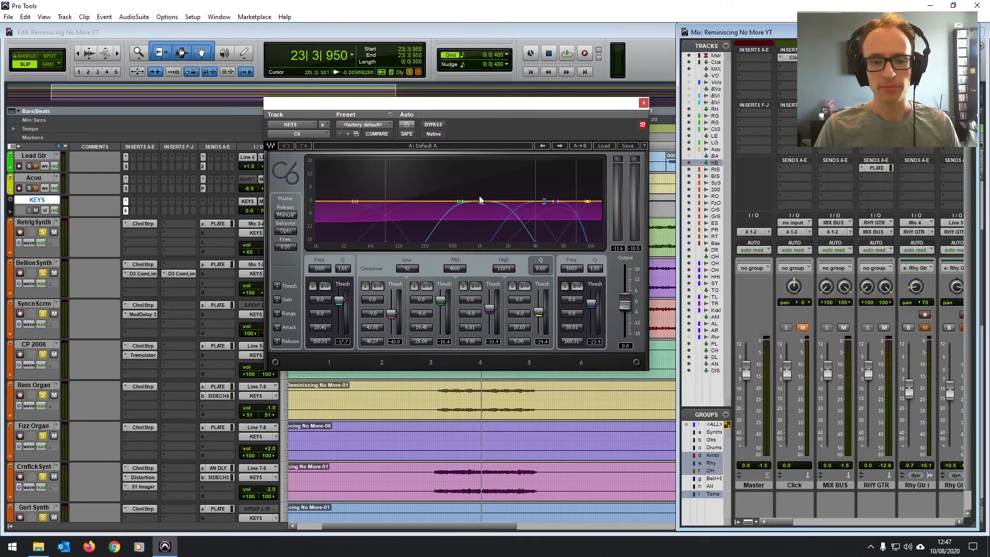
left_click_drag(495, 104, 504, 99)
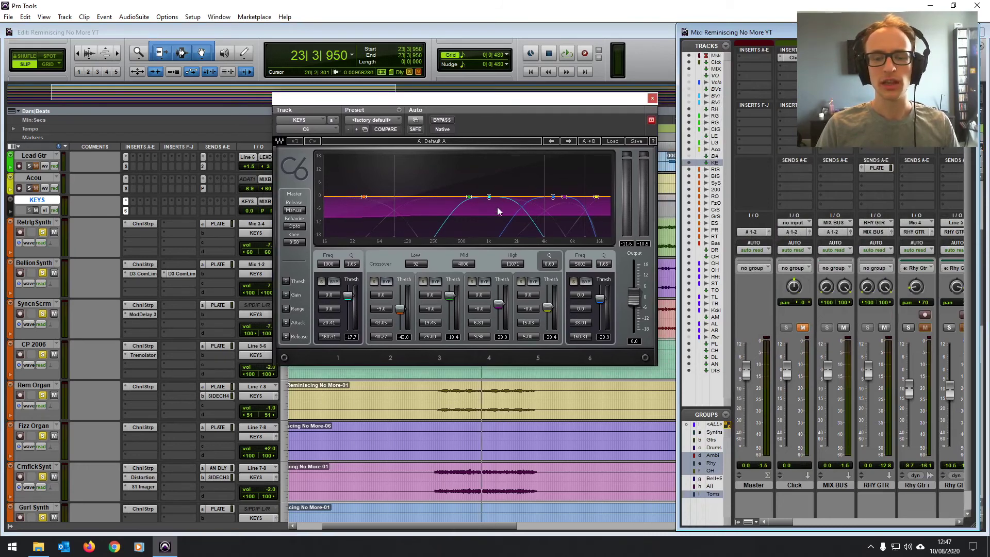
left_click(655, 32)
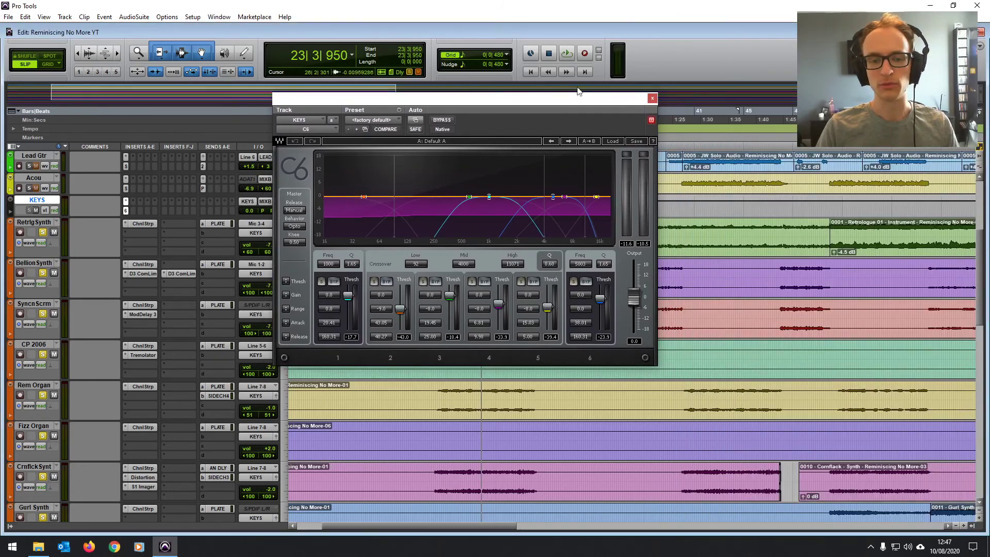
left_click_drag(552, 100, 700, 94)
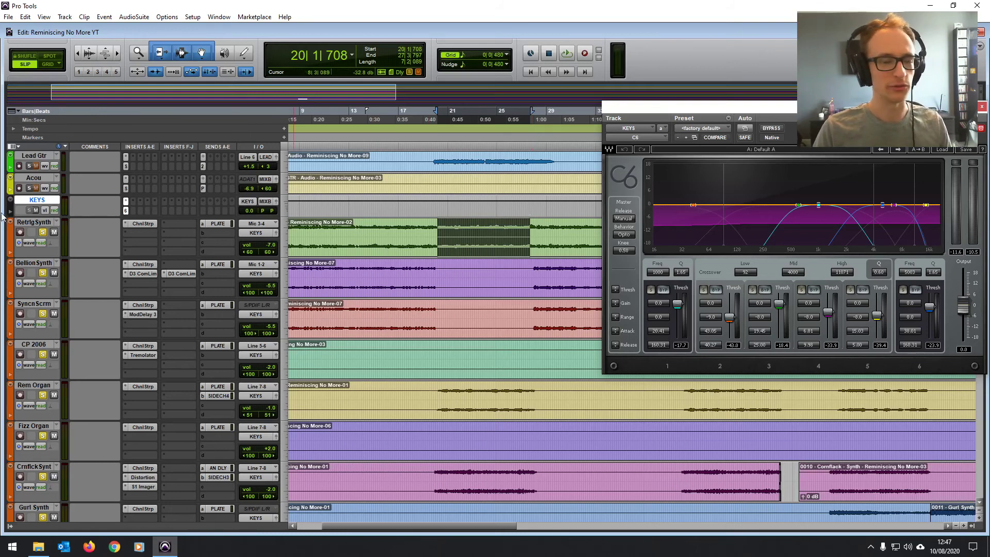
- Play the mix from bar 20 and from about bar 108 while watching the C6, and place the stopped cursor near bar 106
key("space")
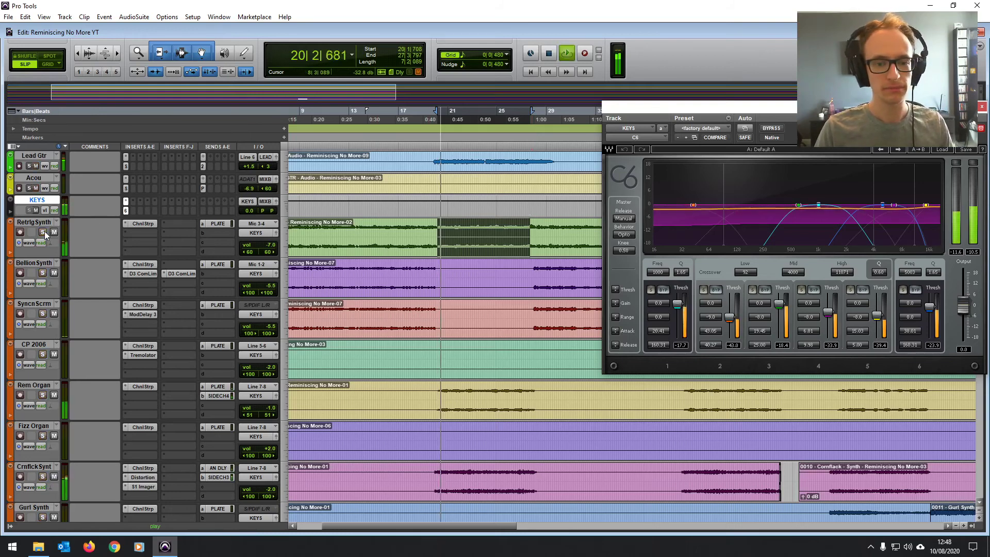
key("ctrl+bracketleft")
key("ctrl+bracketleft")
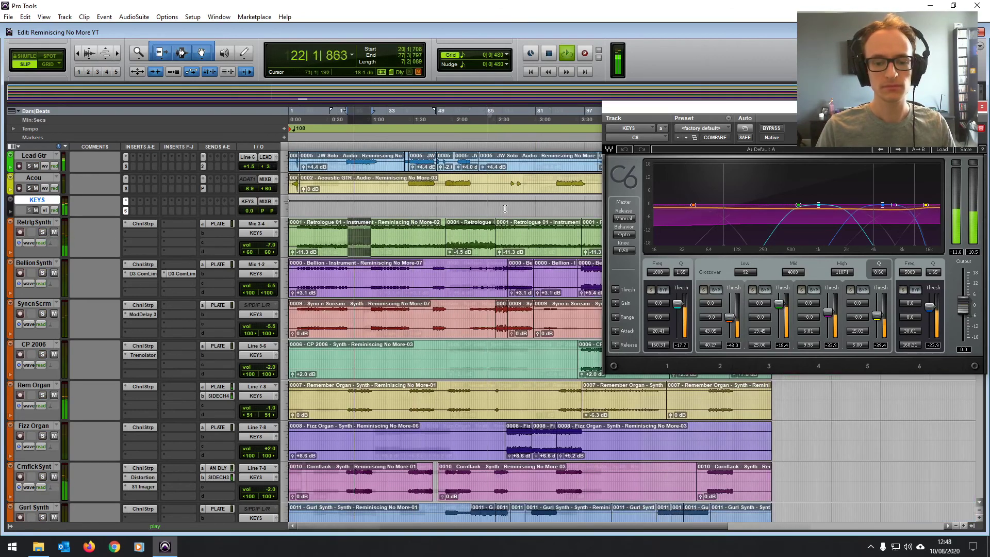
scroll(439, 258, "right", 5)
left_click(489, 112)
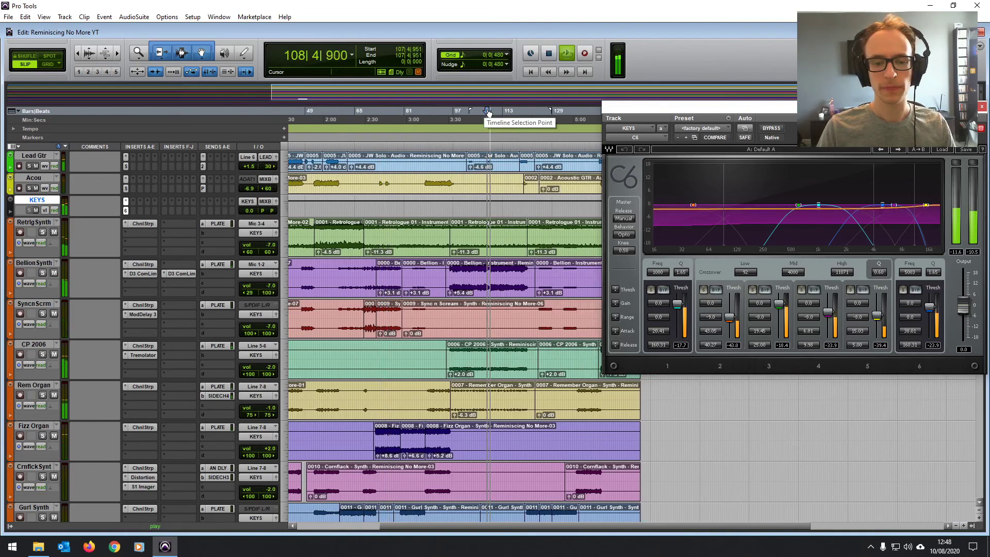
key("space")
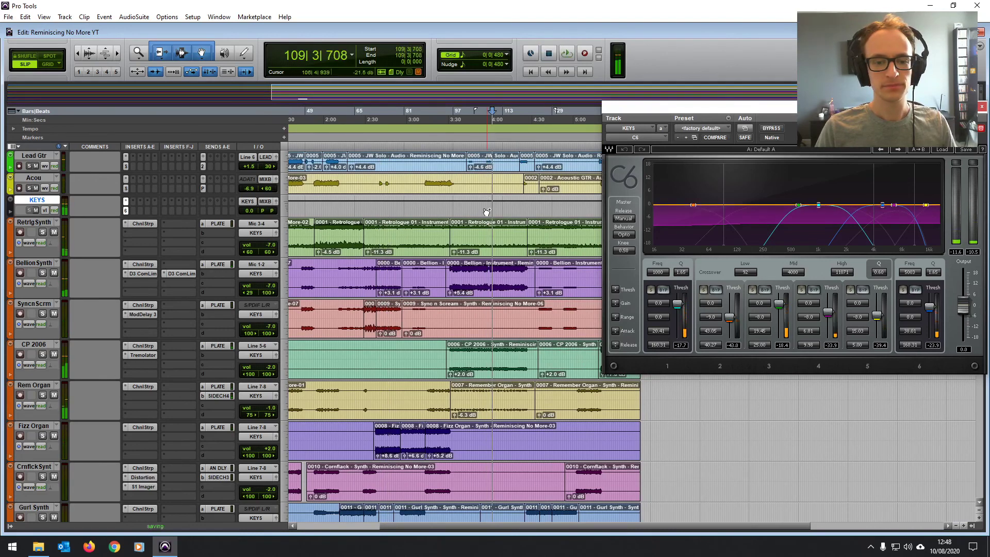
left_click(484, 210)
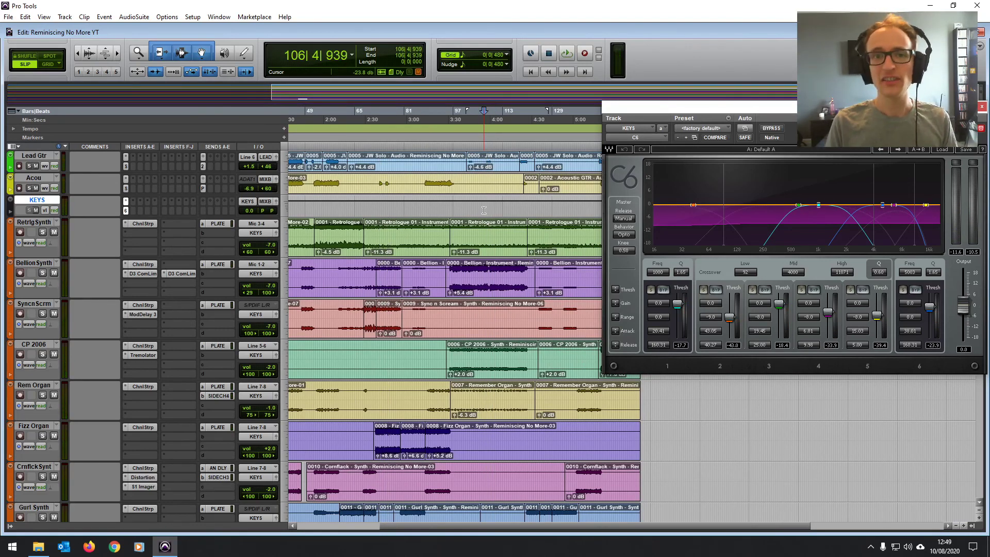